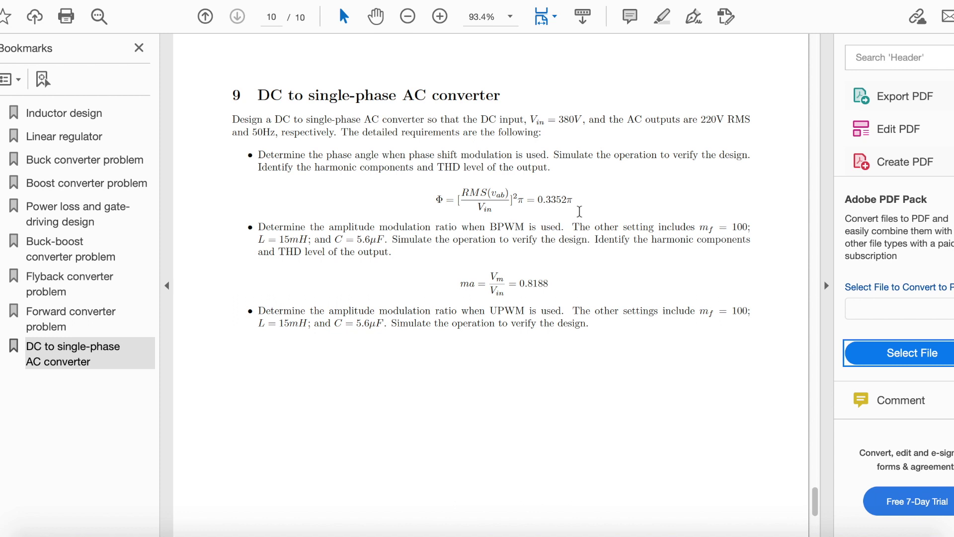
# Step: Switch from the assignment PDF to the Modifiedsquare Simulink model window
pyautogui.hotkey('alt', 'Tab')
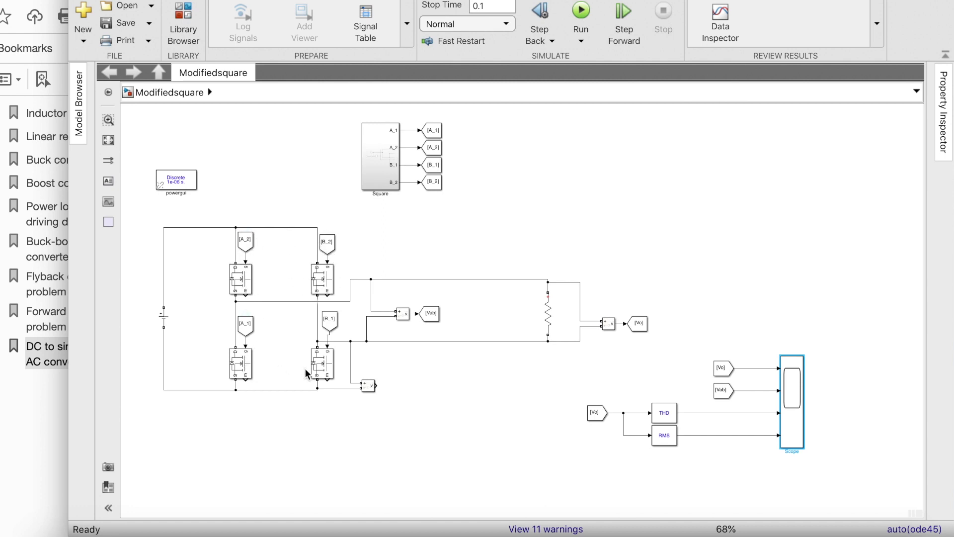
pyautogui.click(380, 159)
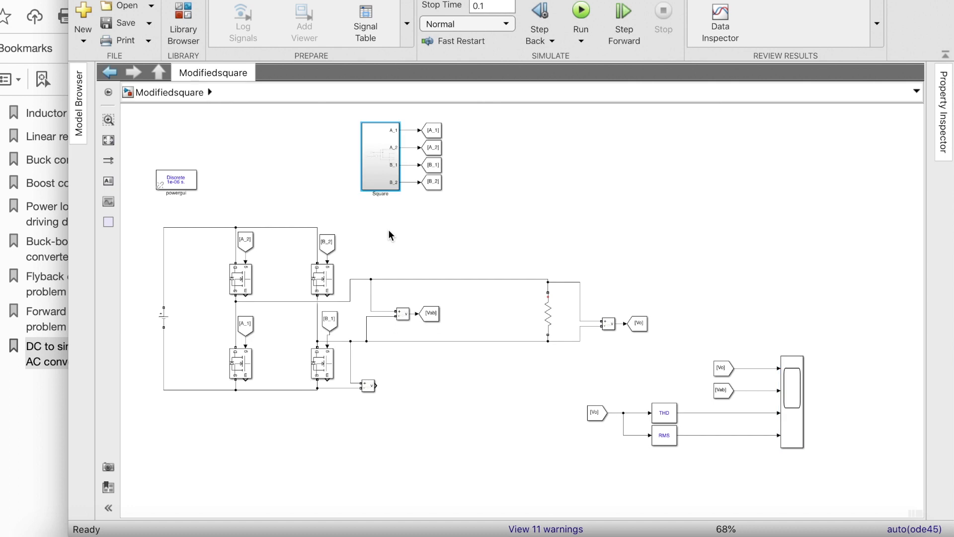
# Step: Inspect the Square subsystem's Pulse Generator: 0.02 s period and 50% pulse width
pyautogui.doubleClick(380, 168)
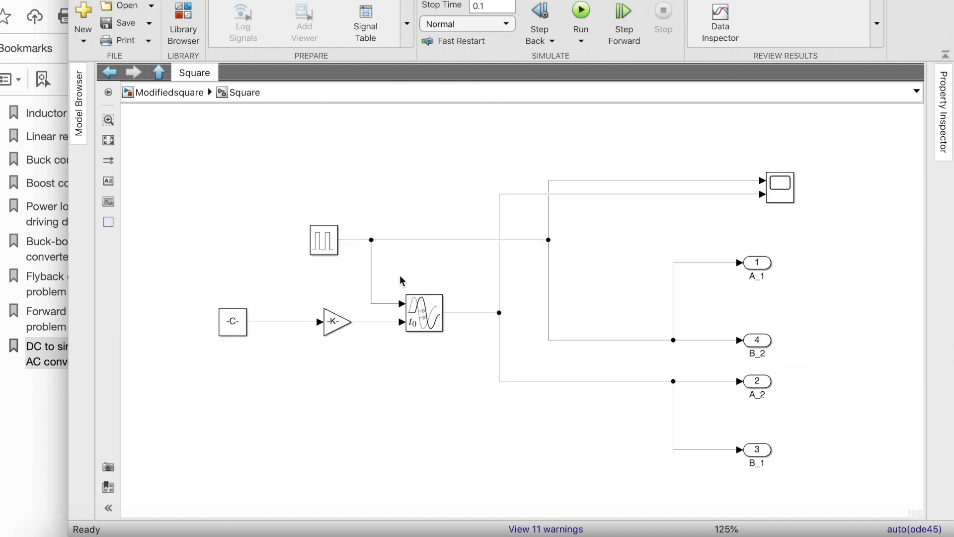
pyautogui.doubleClick(321, 249)
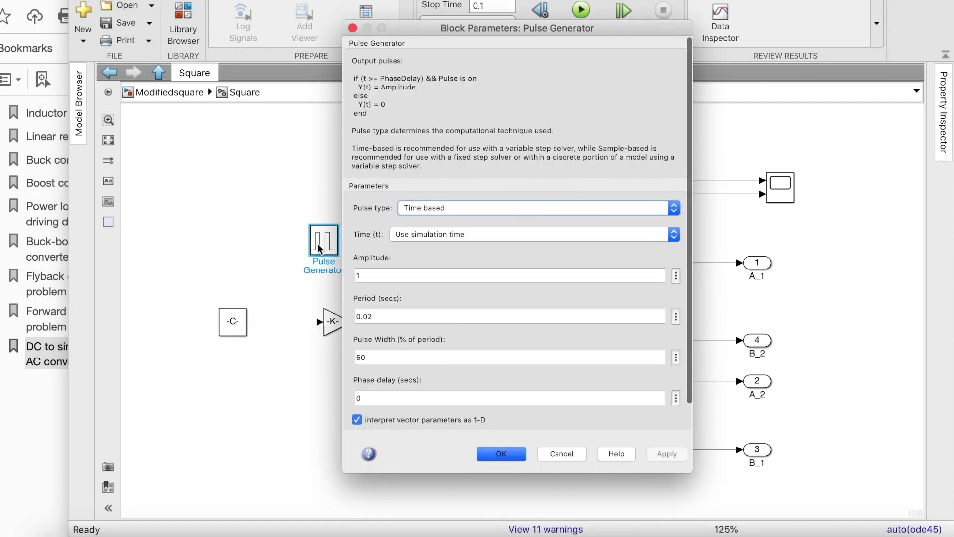
pyautogui.scroll(-2, 403, 393)
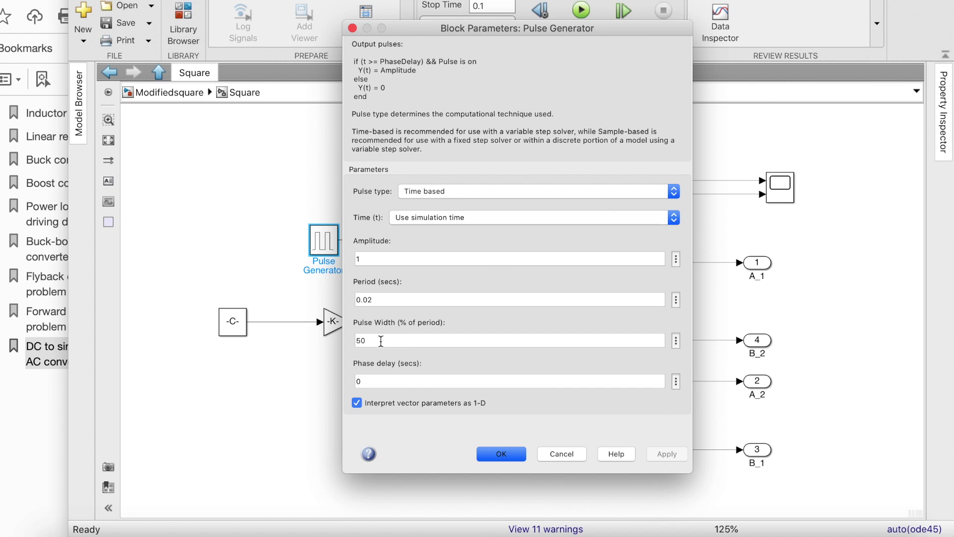
pyautogui.doubleClick(388, 299)
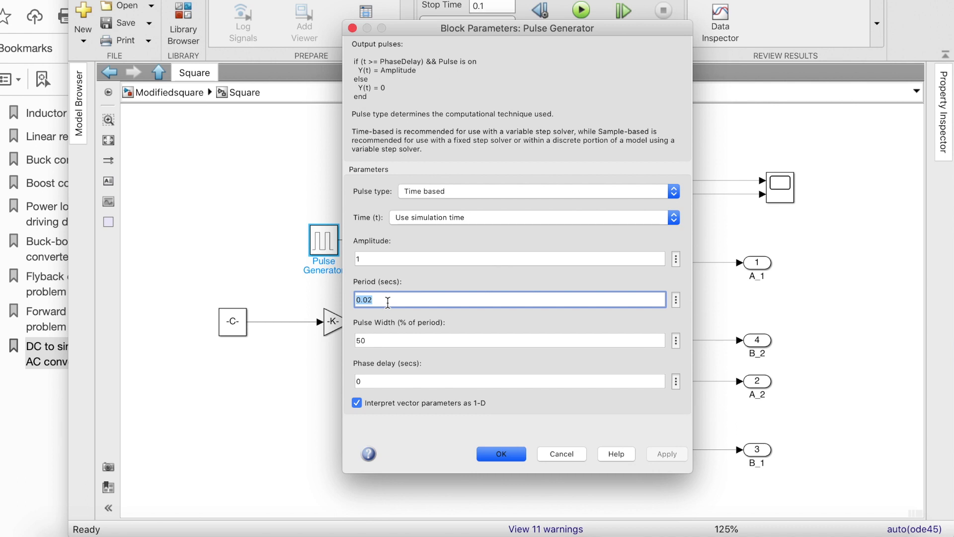
pyautogui.click(492, 454)
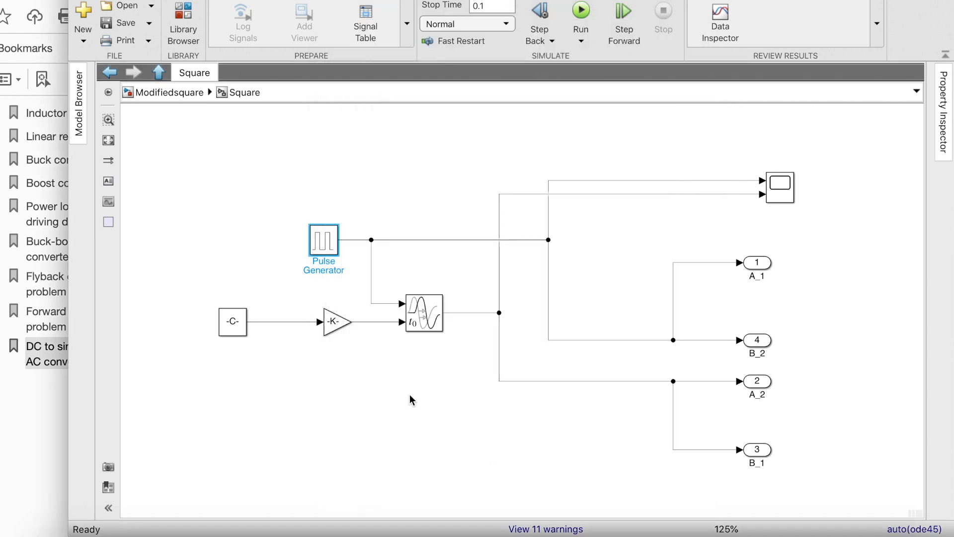
pyautogui.doubleClick(220, 330)
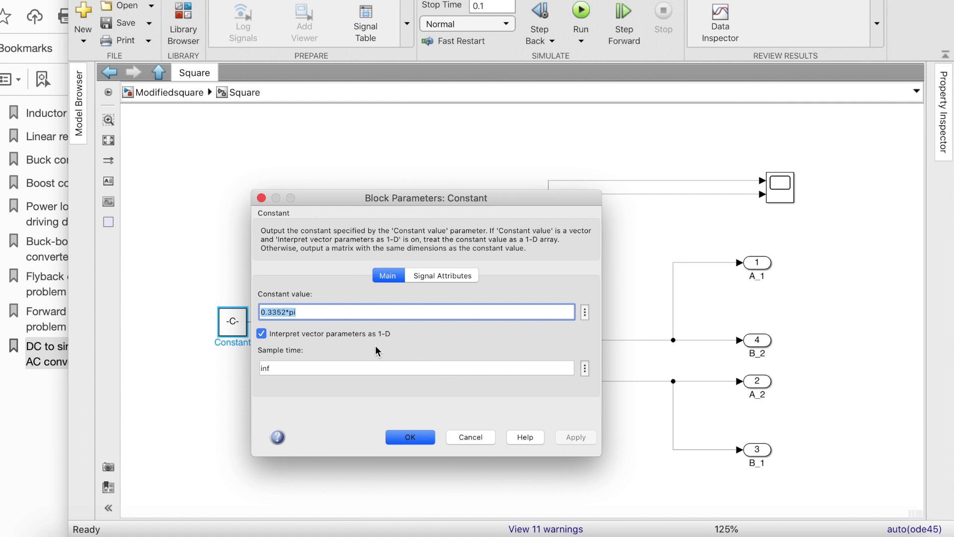
pyautogui.click(410, 437)
pyautogui.click(338, 322)
pyautogui.doubleClick(338, 321)
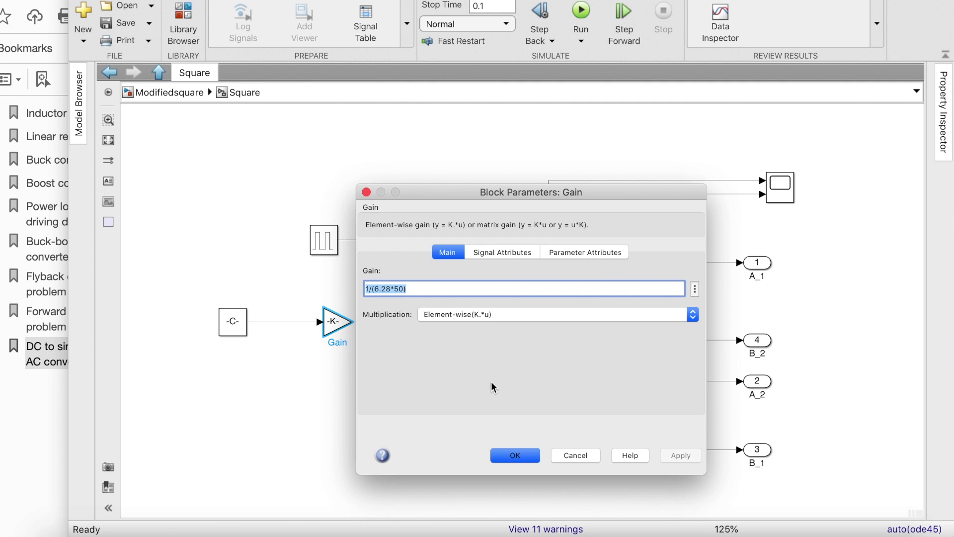
pyautogui.click(511, 455)
pyautogui.click(430, 322)
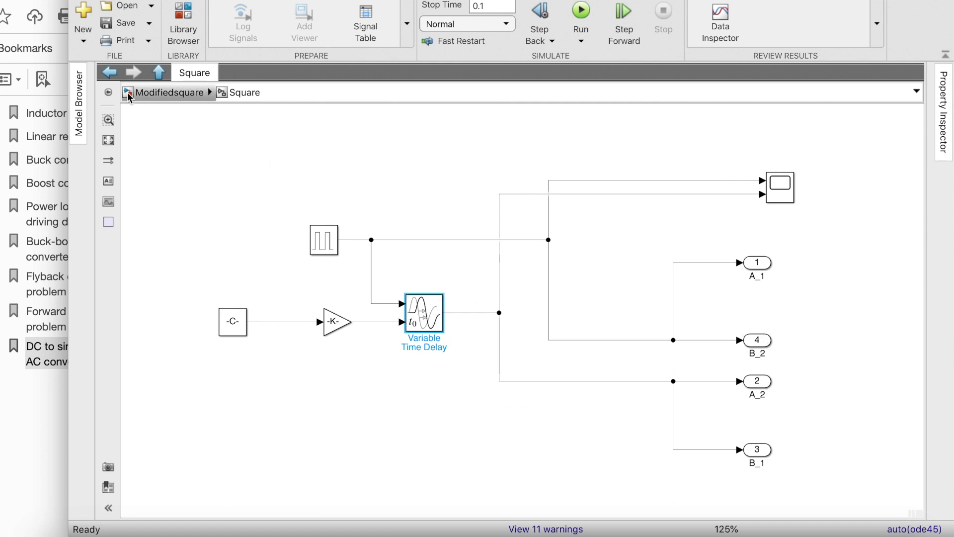
pyautogui.click(169, 92)
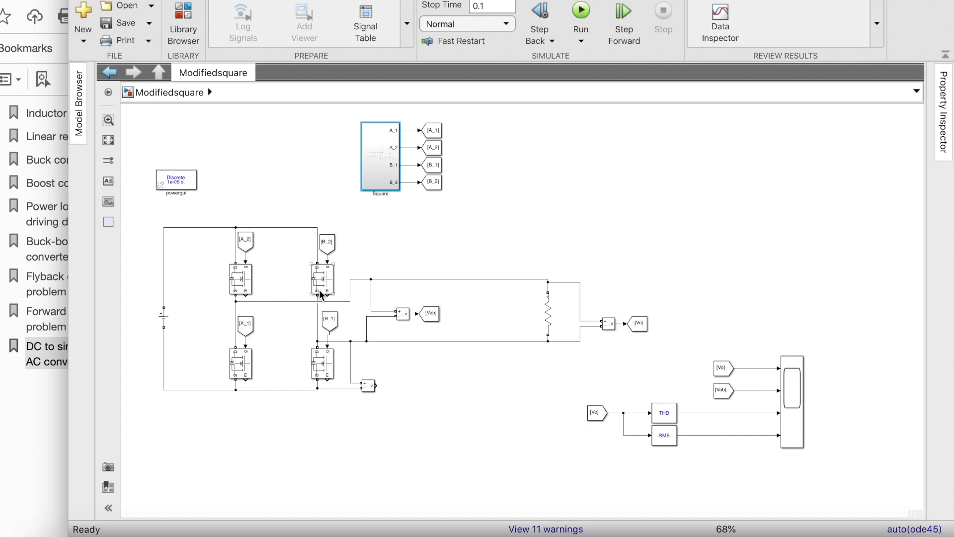
# Step: Search the block library for 'thd', then select the THD and RMS blocks
pyautogui.click(665, 418)
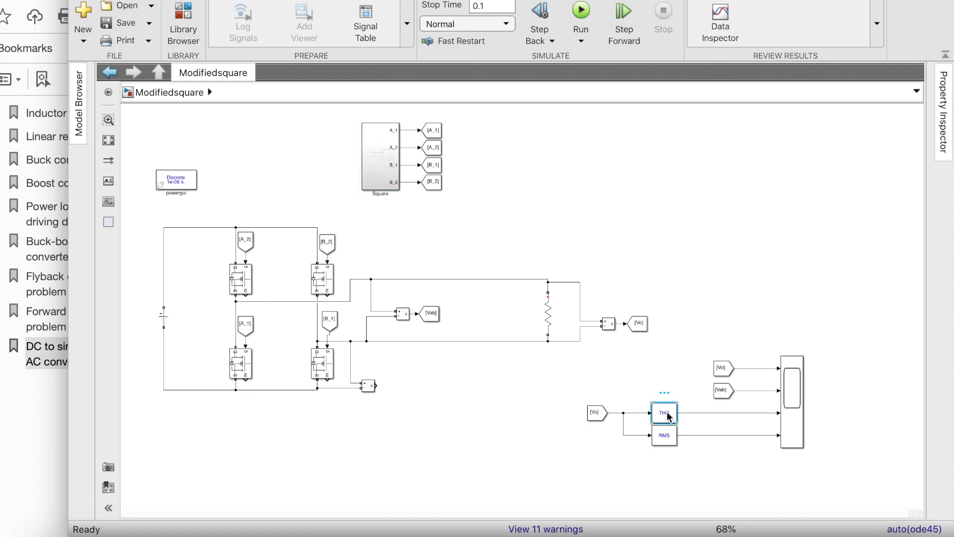
pyautogui.click(173, 14)
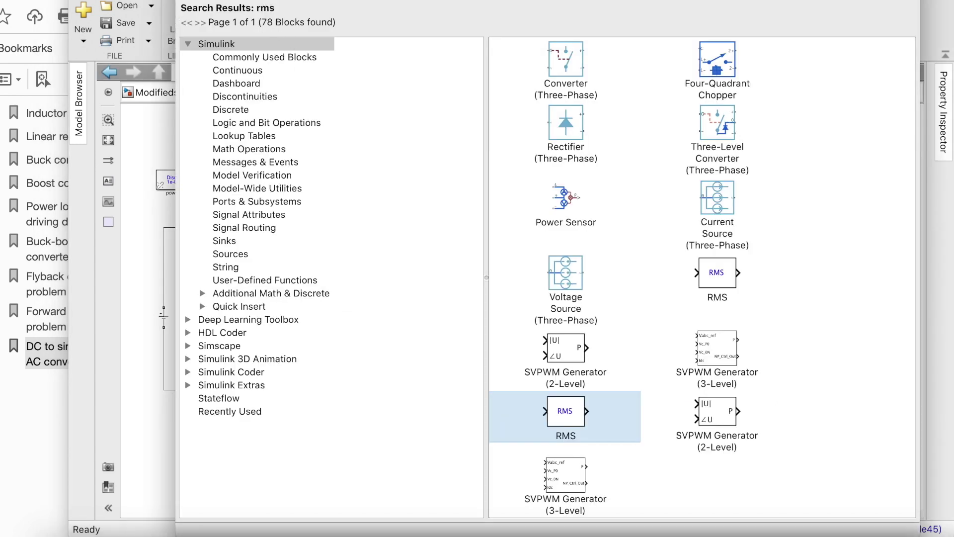
pyautogui.write('thd')
pyautogui.press('Escape')
pyautogui.press('Return')
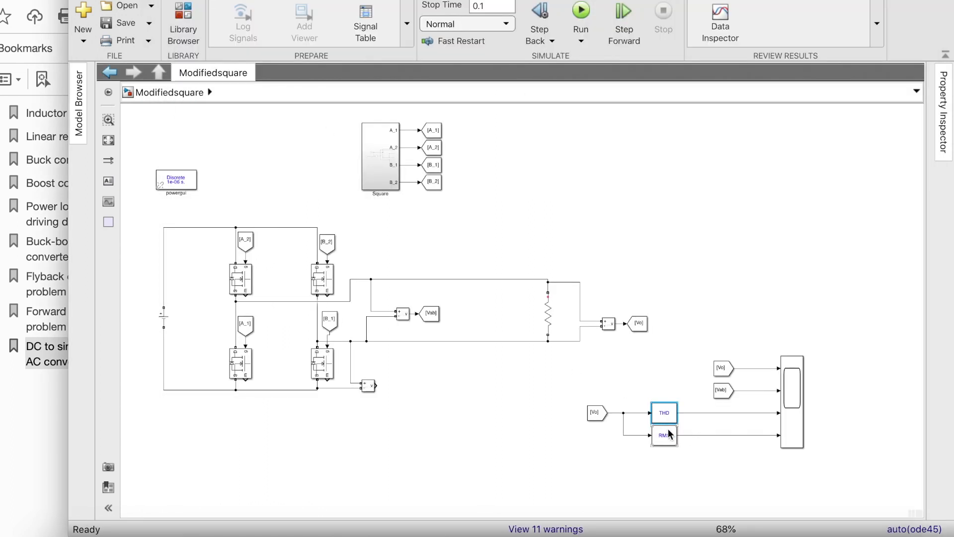
pyautogui.click(669, 436)
# Step: Run the Modifiedsquare simulation, view the scope, and return to the assignment PDF
pyautogui.click(580, 11)
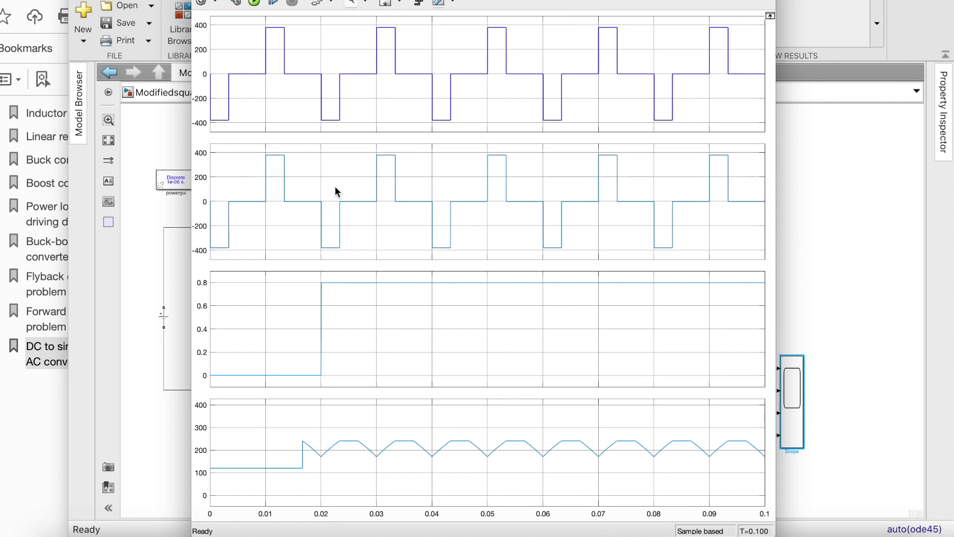
pyautogui.press('super+Tab')
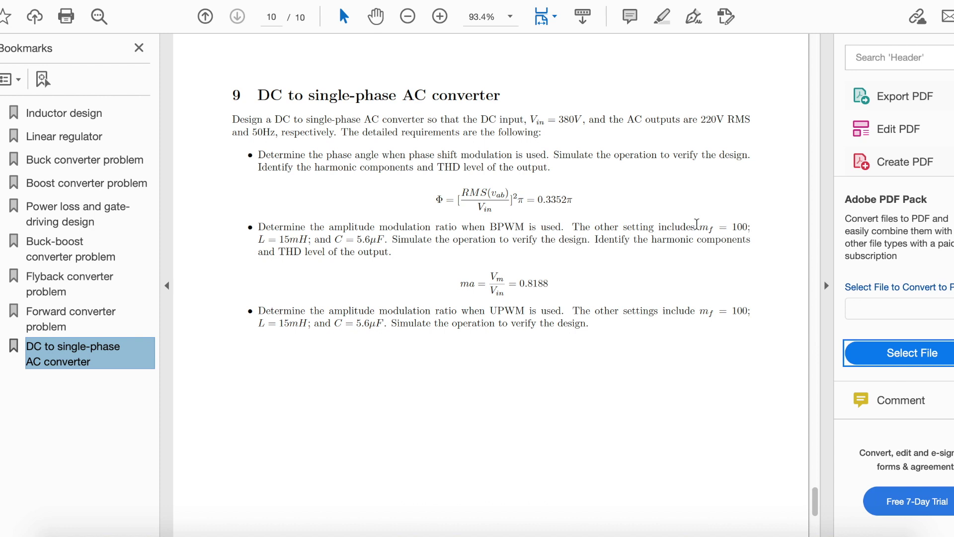
# Step: Highlight 'mf = 100' in the BPWM requirement, then switch to the BPWM model
pyautogui.moveTo(696, 224); pyautogui.dragTo(755, 225)
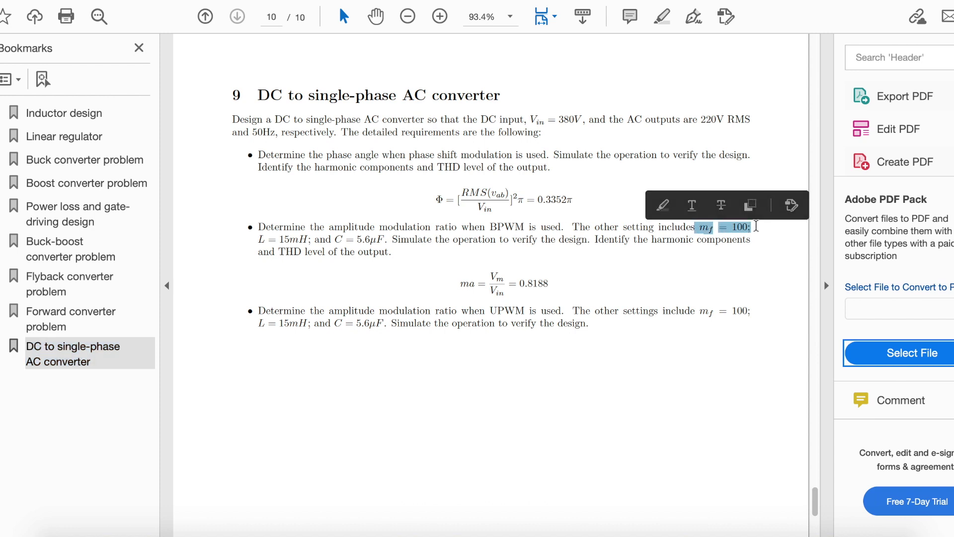
pyautogui.click(756, 236)
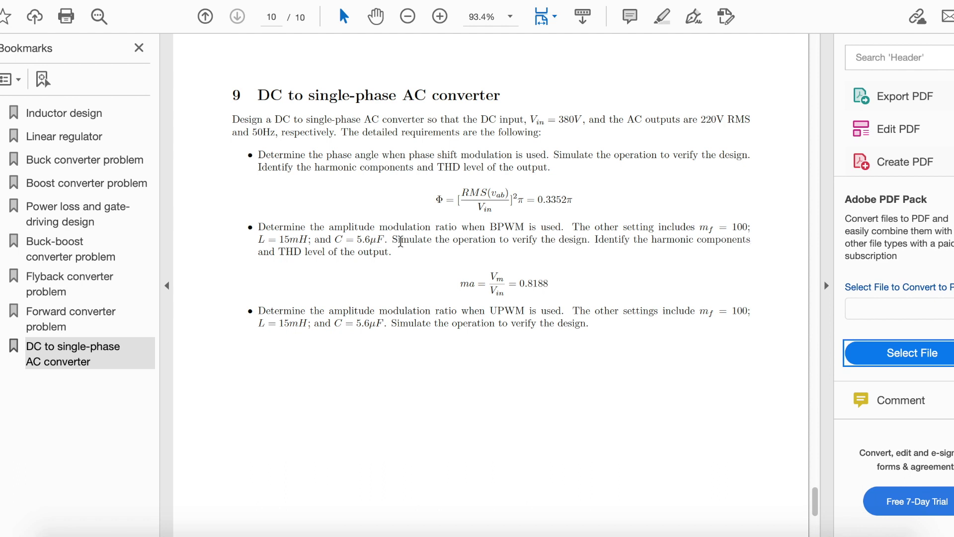
pyautogui.hotkey('alt', 'Tab')
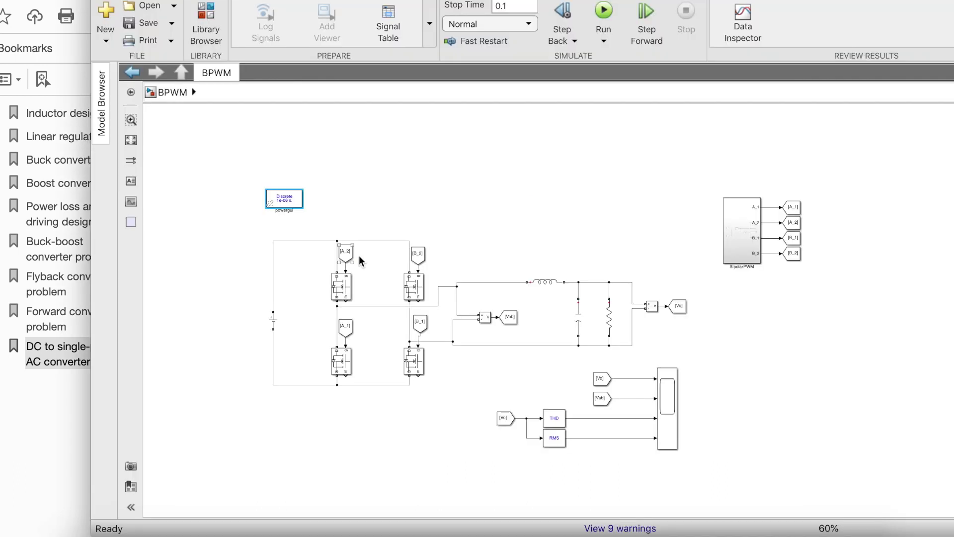
# Step: Select the inductor, capacitor and resistor branches of the output filter
pyautogui.click(397, 344)
pyautogui.click(548, 284)
pyautogui.click(581, 323)
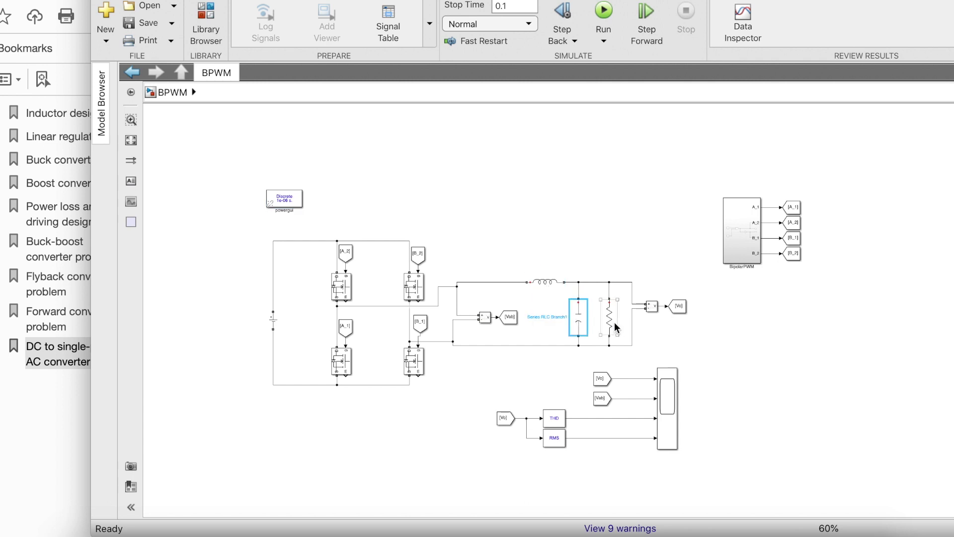
pyautogui.click(613, 324)
# Step: Open the BipolarPWM subsystem and select its Sine Wave and Repeating Sequence blocks
pyautogui.doubleClick(744, 231)
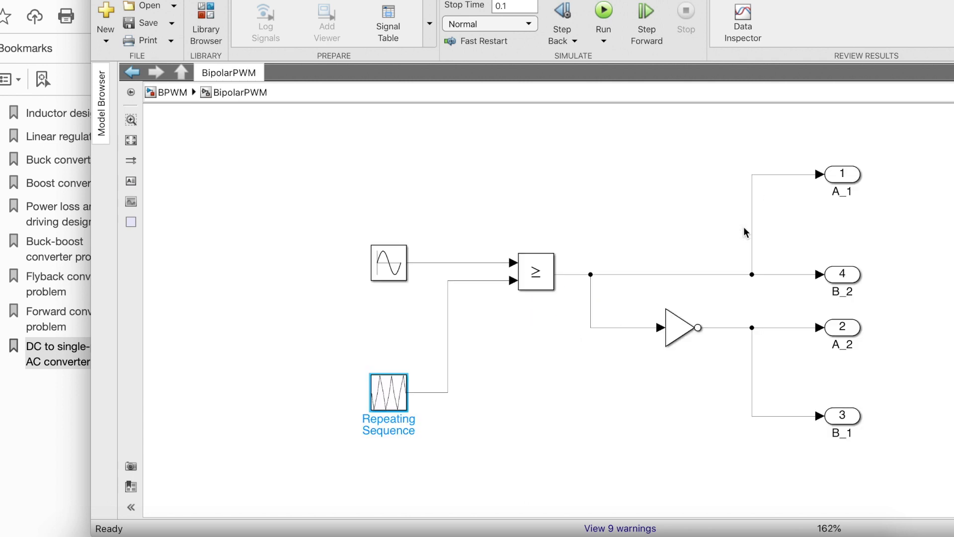
pyautogui.click(391, 259)
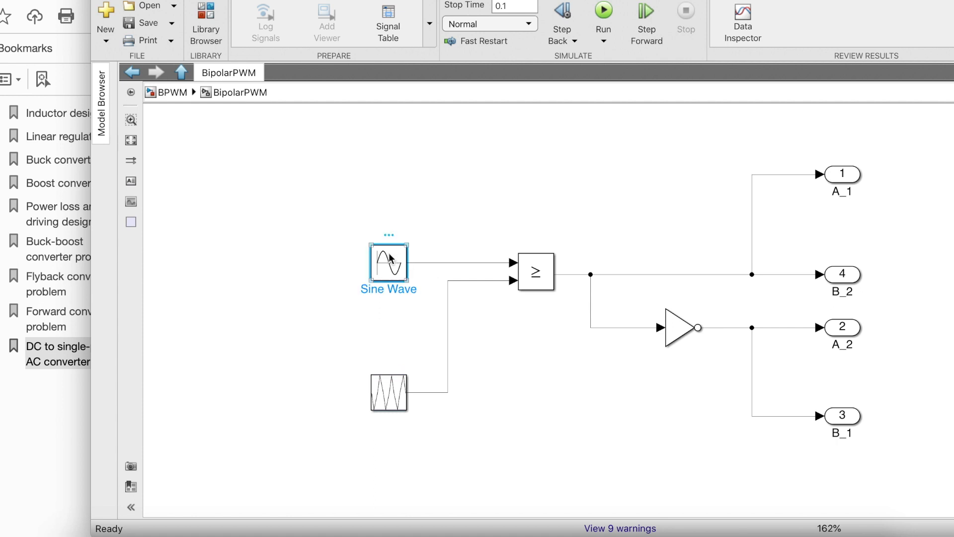
pyautogui.click(392, 408)
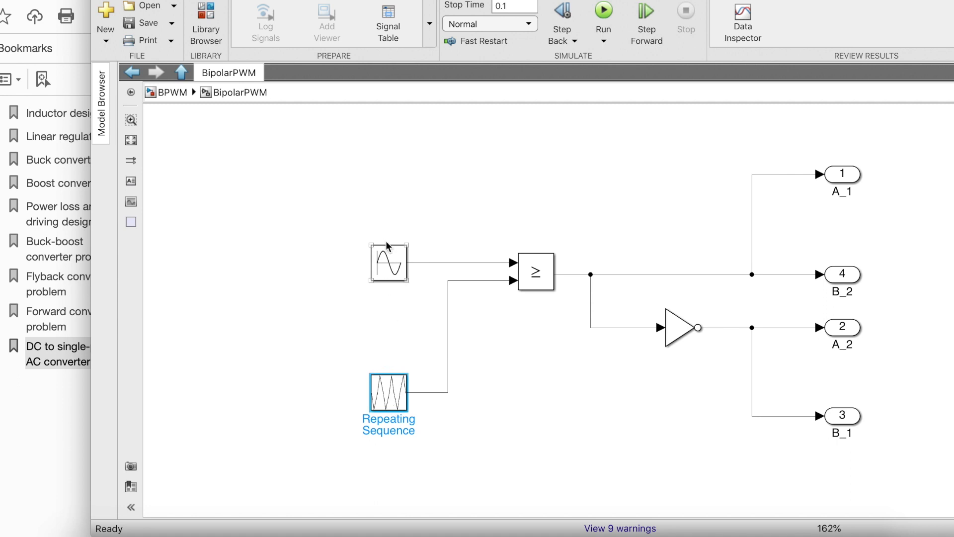
pyautogui.click(388, 257)
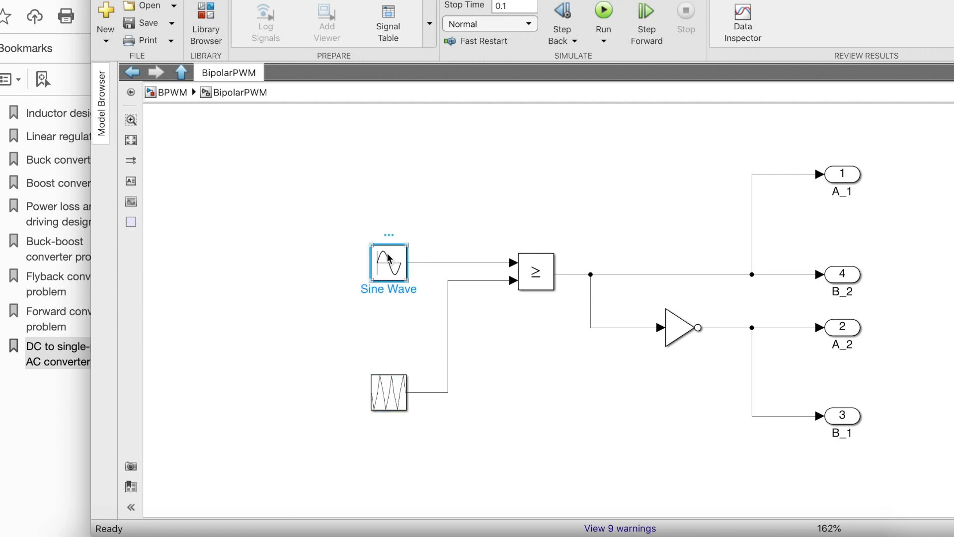
pyautogui.doubleClick(388, 258)
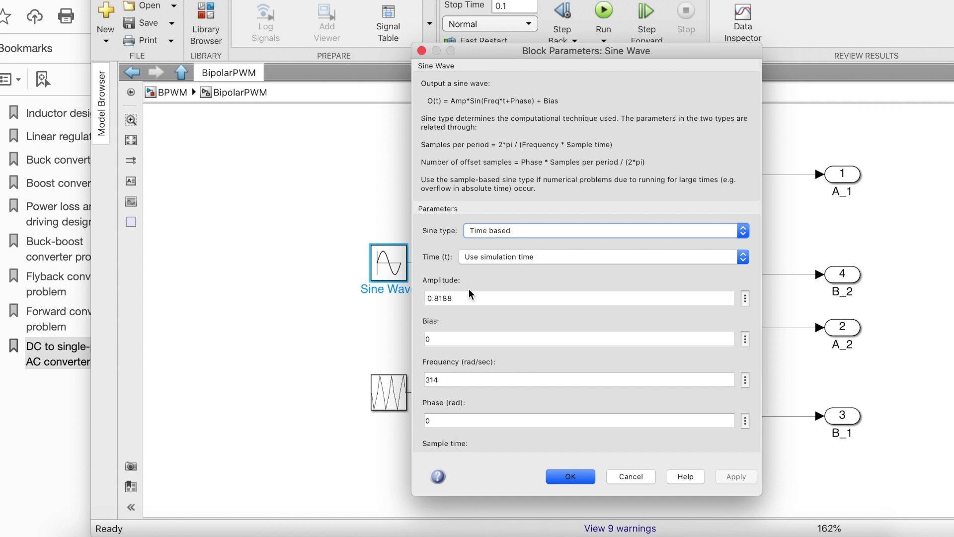
pyautogui.doubleClick(474, 298)
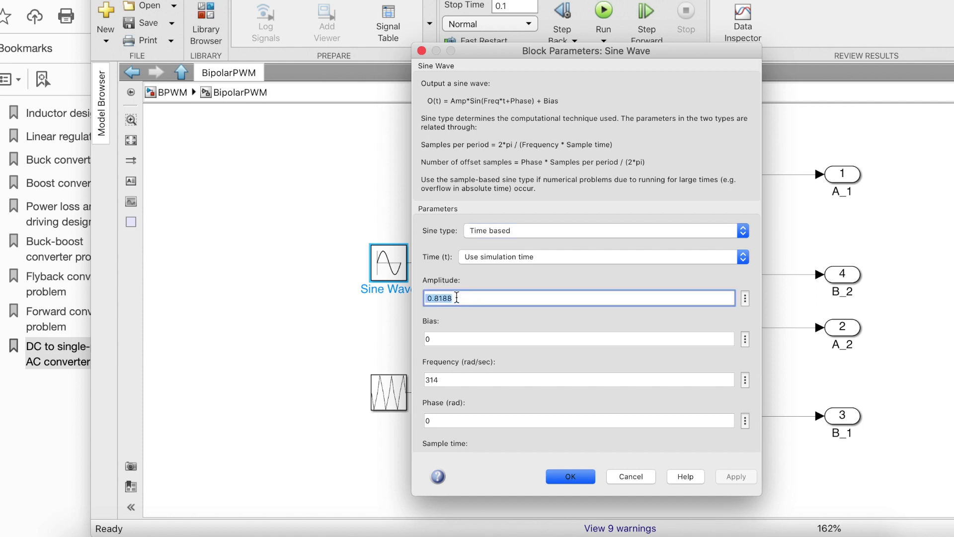
pyautogui.scroll(-2, 444, 303)
pyautogui.doubleClick(444, 321)
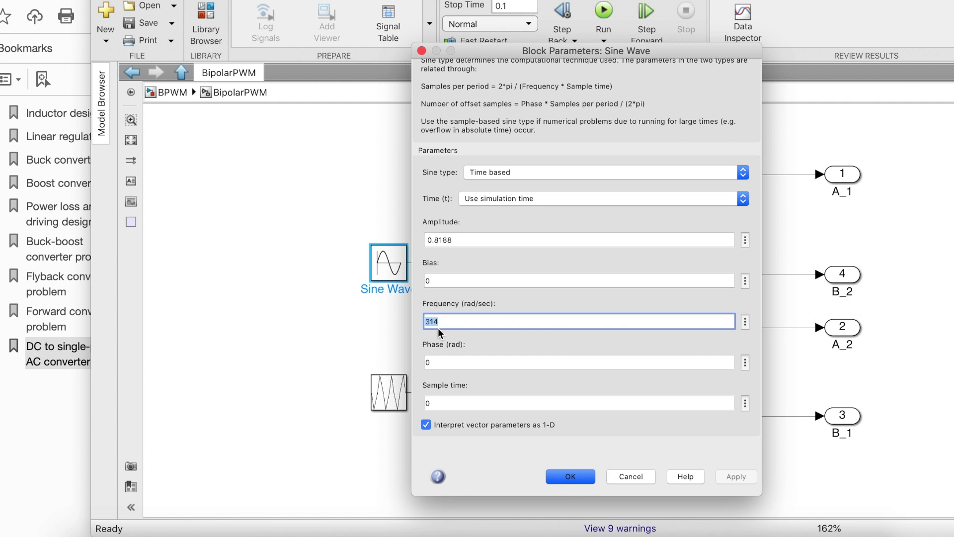
pyautogui.click(581, 480)
pyautogui.click(390, 393)
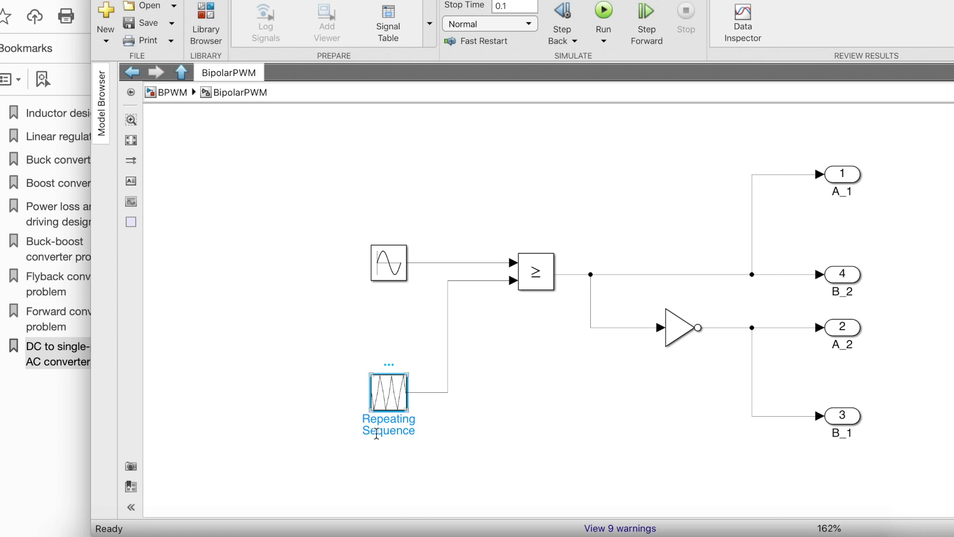
pyautogui.doubleClick(395, 400)
# Step: Check the Repeating Sequence time values [0 1 2 3 4]*(1/20000), then close its settings
pyautogui.moveTo(495, 272); pyautogui.dragTo(463, 173)
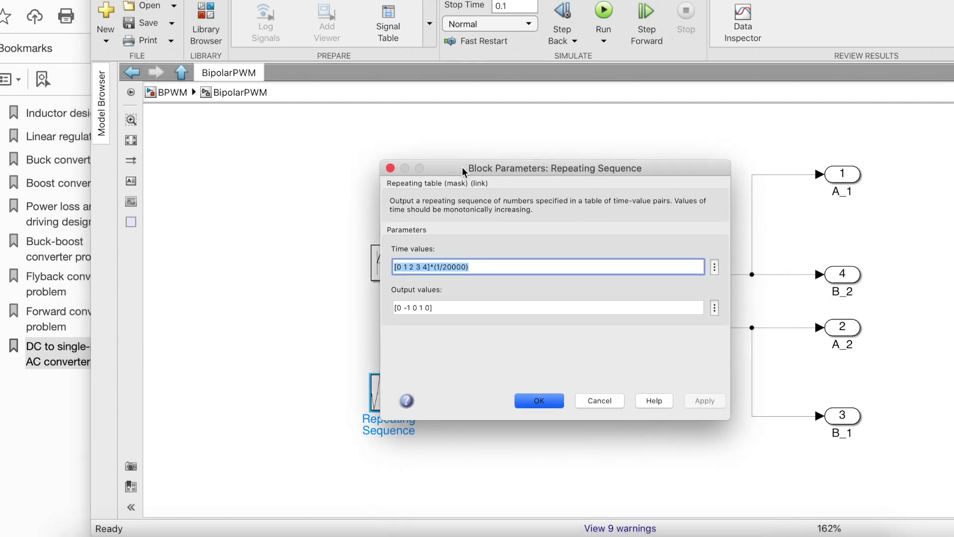
pyautogui.moveTo(729, 419); pyautogui.dragTo(803, 499)
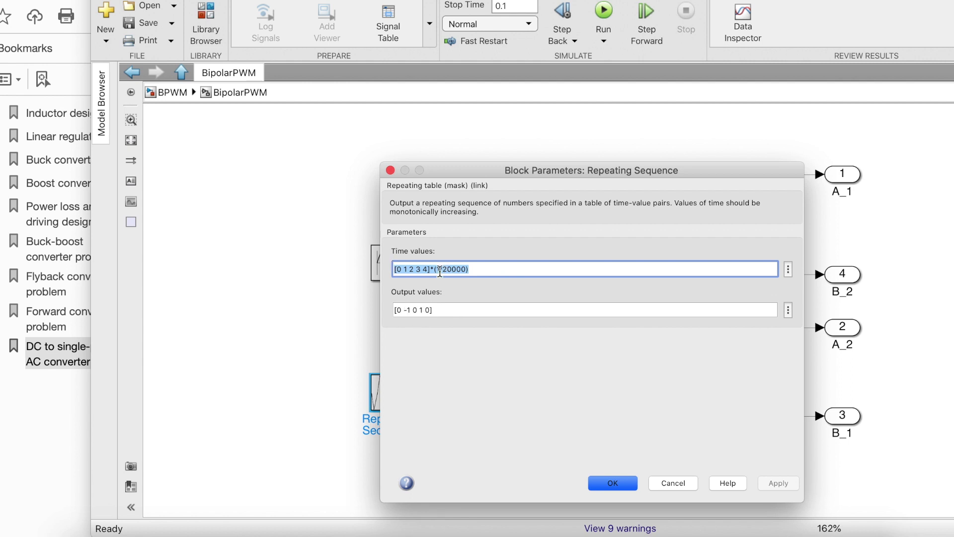
pyautogui.click(441, 269)
pyautogui.doubleClick(444, 268)
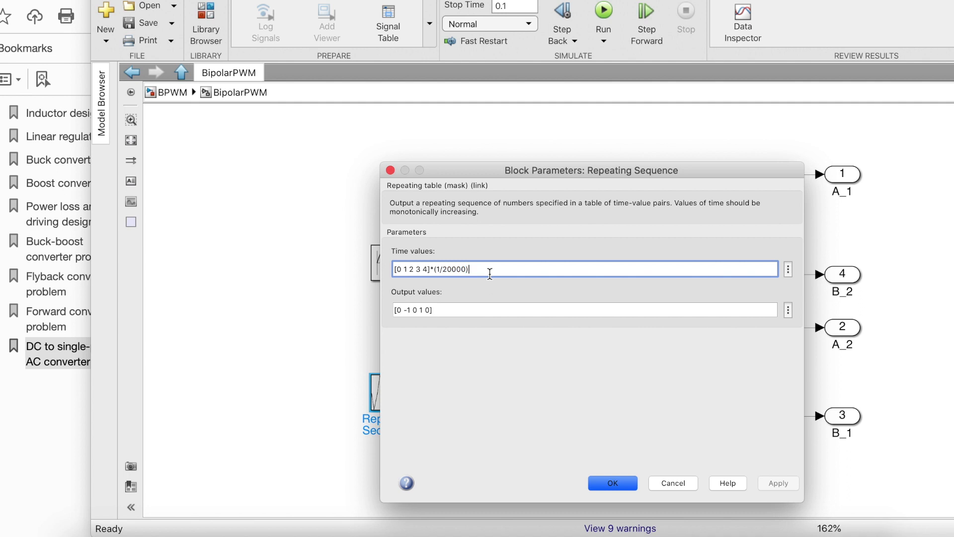
pyautogui.press('Return')
# Step: Select the comparator and NOT logic blocks, then return to the top-level BPWM model
pyautogui.click(547, 281)
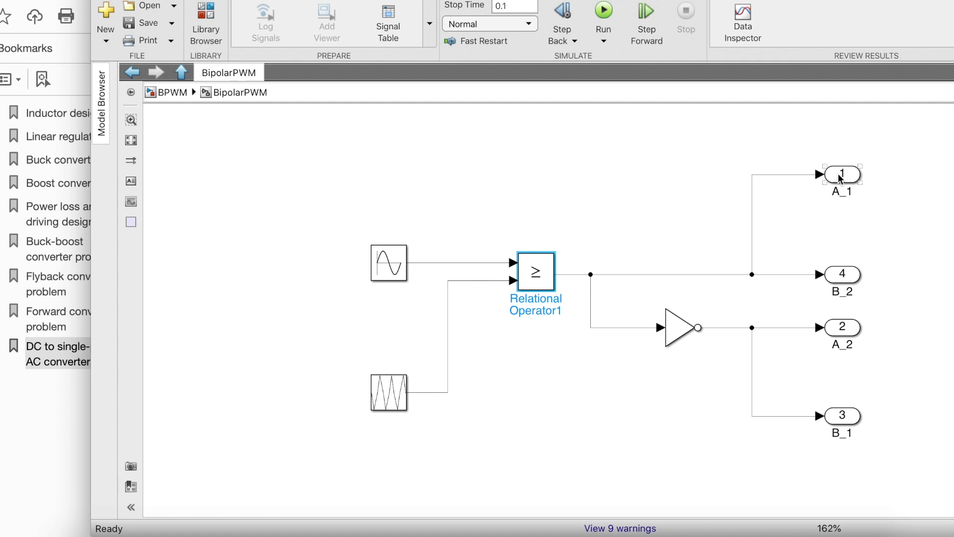
pyautogui.click(681, 333)
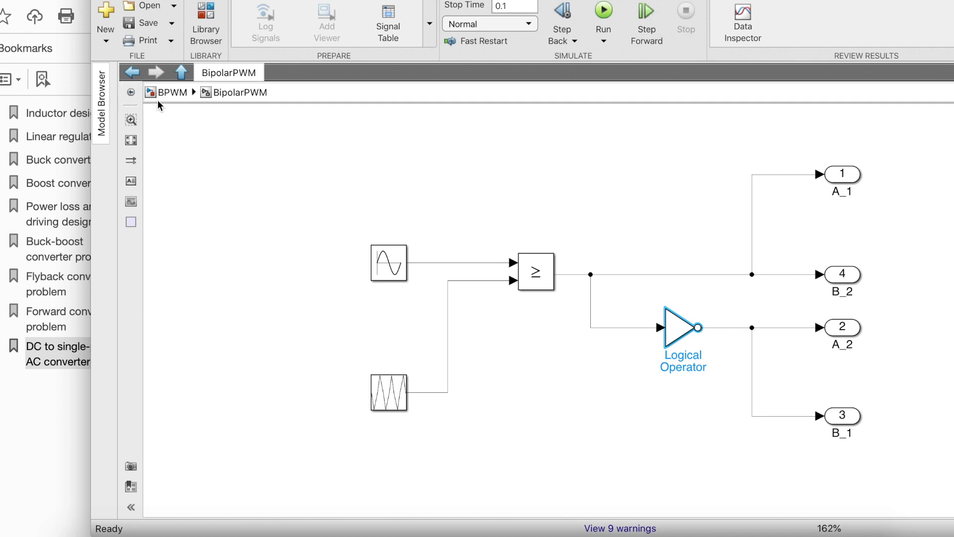
pyautogui.click(168, 92)
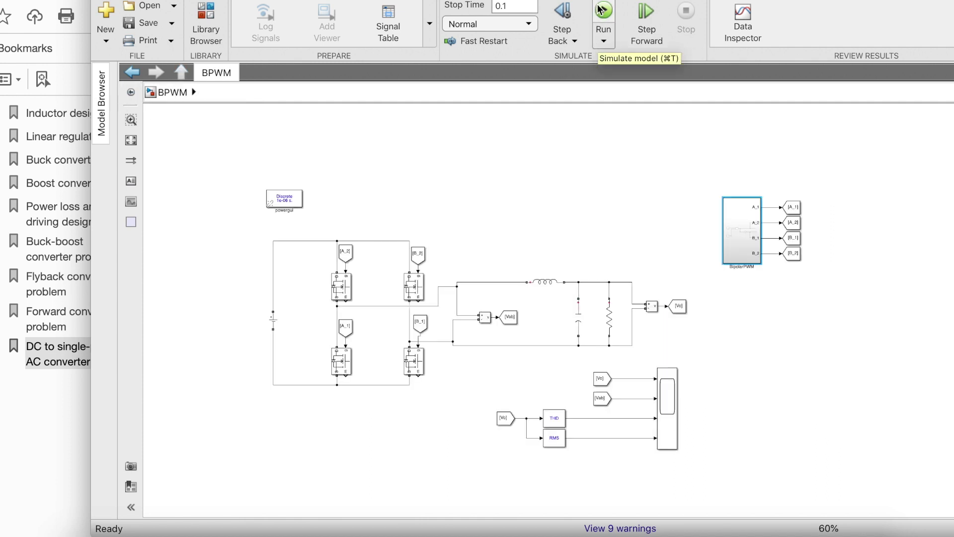
# Step: Run the BPWM model, box-zoom the scope on 0.0171–0.0197 s, reset axes, close it
pyautogui.click(600, 44)
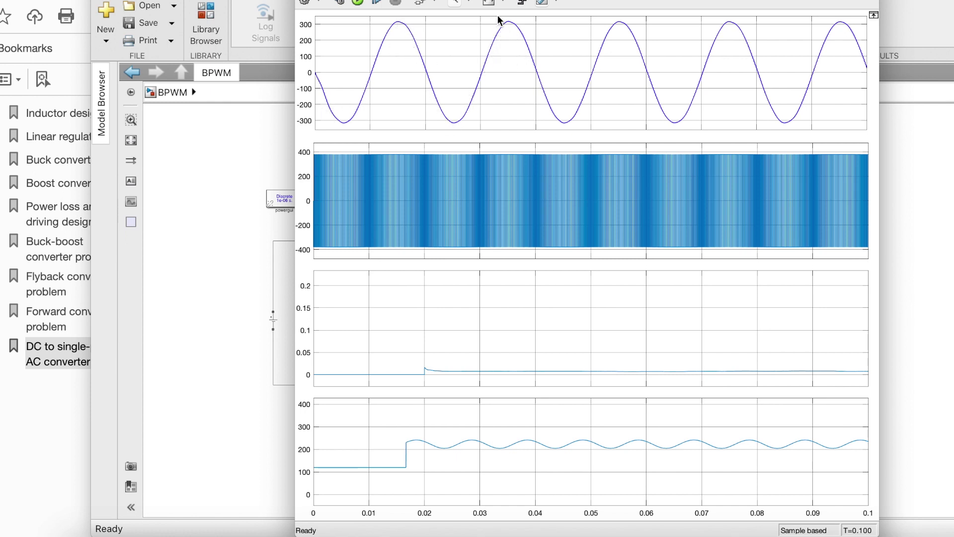
pyautogui.click(467, 2)
pyautogui.click(456, 22)
pyautogui.moveTo(408, 34); pyautogui.dragTo(422, 51)
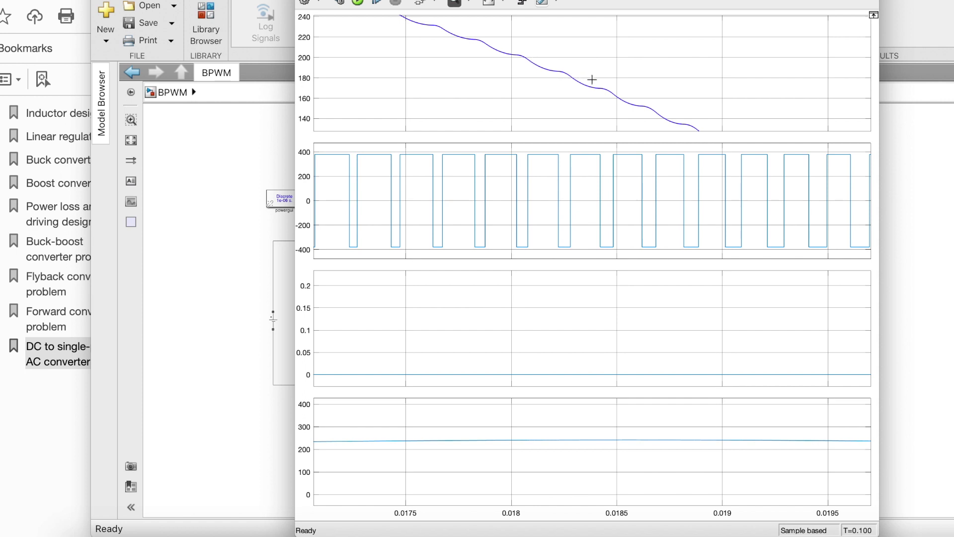
pyautogui.click(508, 3)
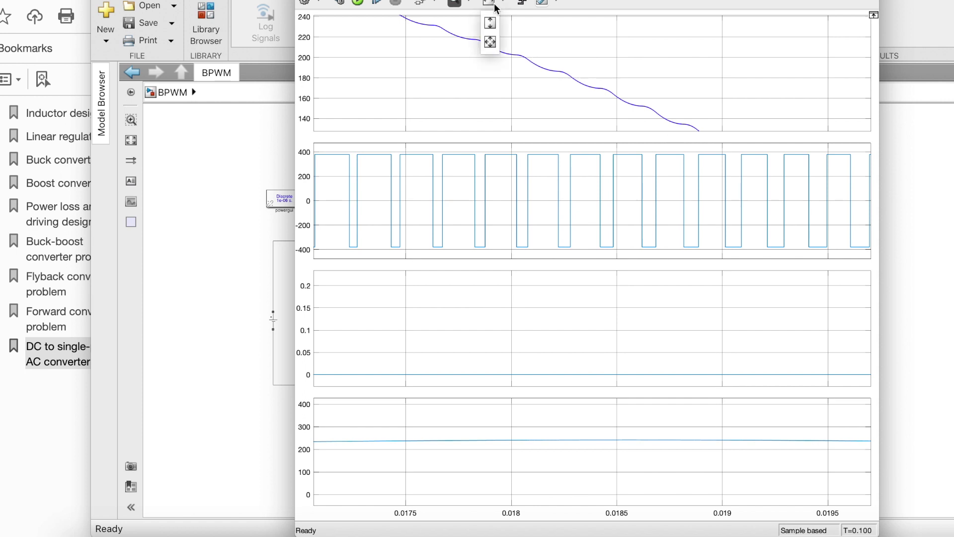
pyautogui.click(493, 44)
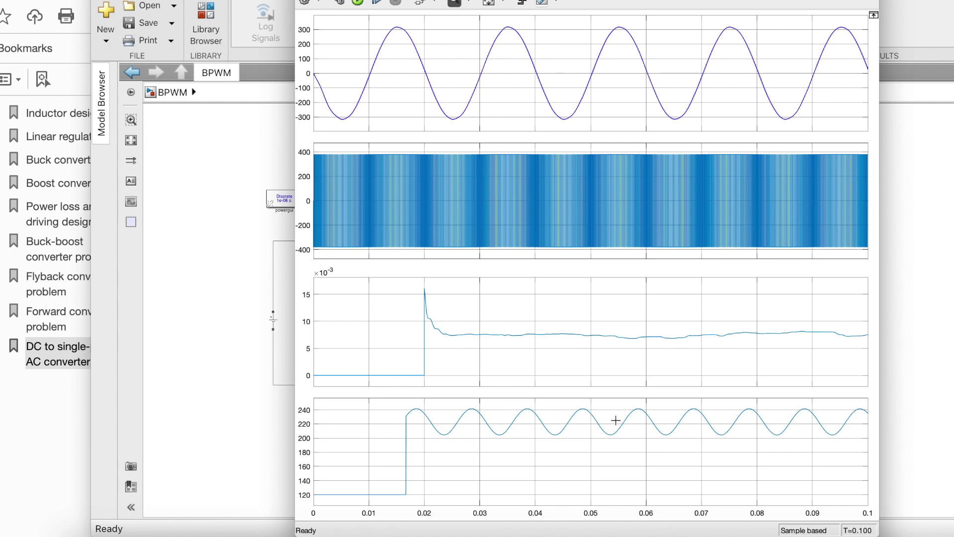
pyautogui.press('super+w')
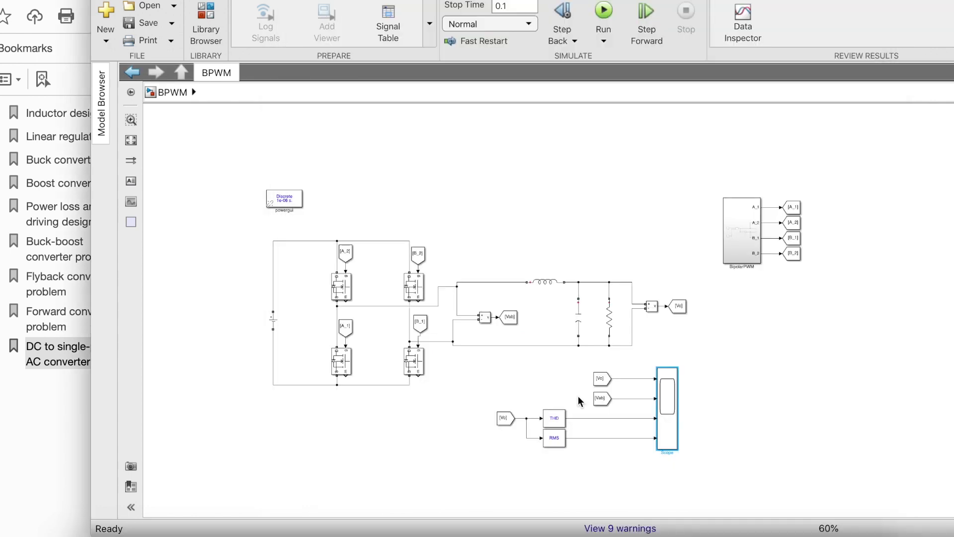
# Step: Highlight the UPWM 'mf = 100' requirement in the PDF, then open the UnipolarPWM subsystem
pyautogui.click(29, 382)
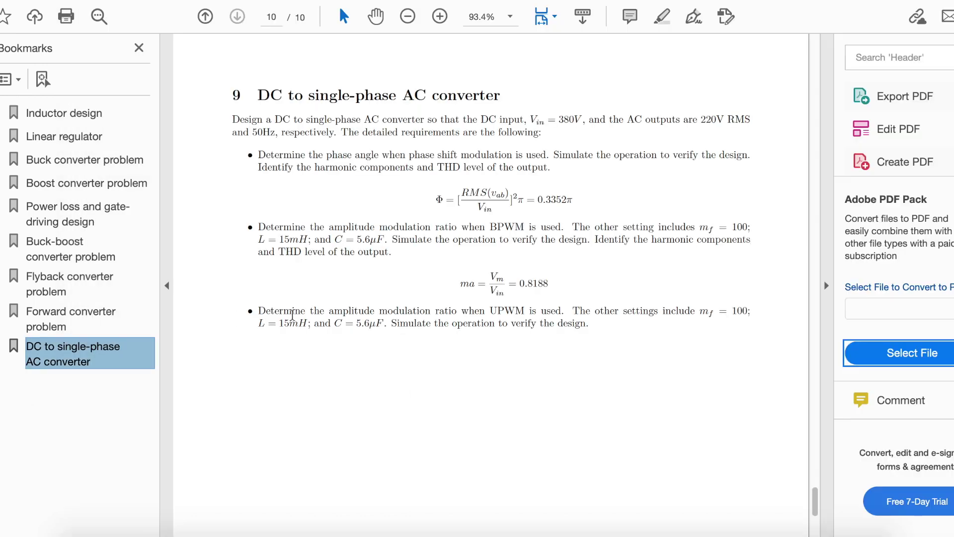
pyautogui.scroll(-1, 501, 336)
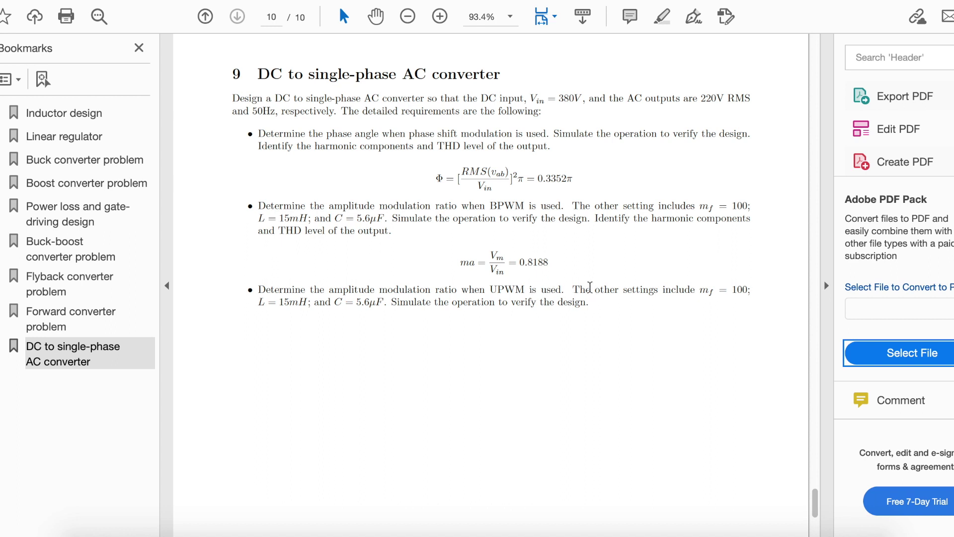
pyautogui.moveTo(699, 290); pyautogui.dragTo(770, 290)
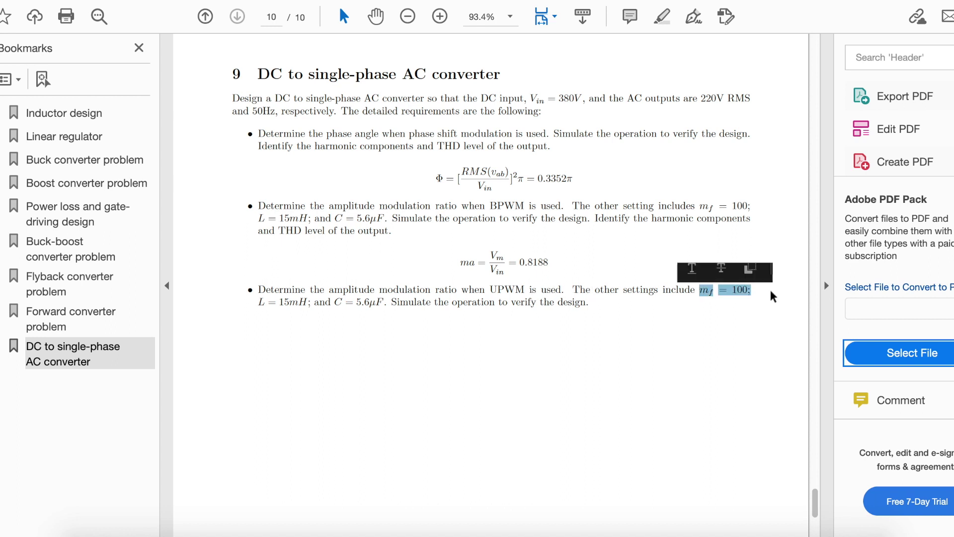
pyautogui.click(349, 292)
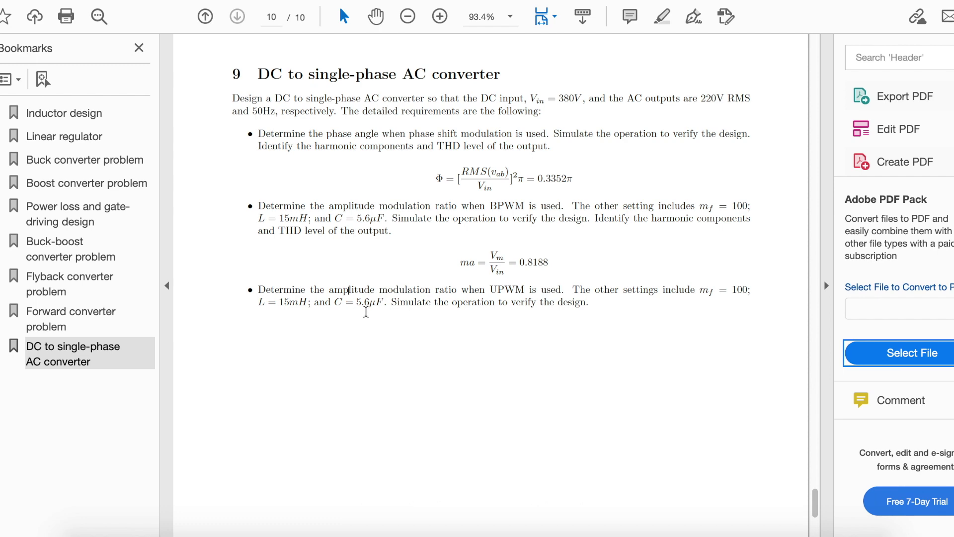
pyautogui.click(804, 527)
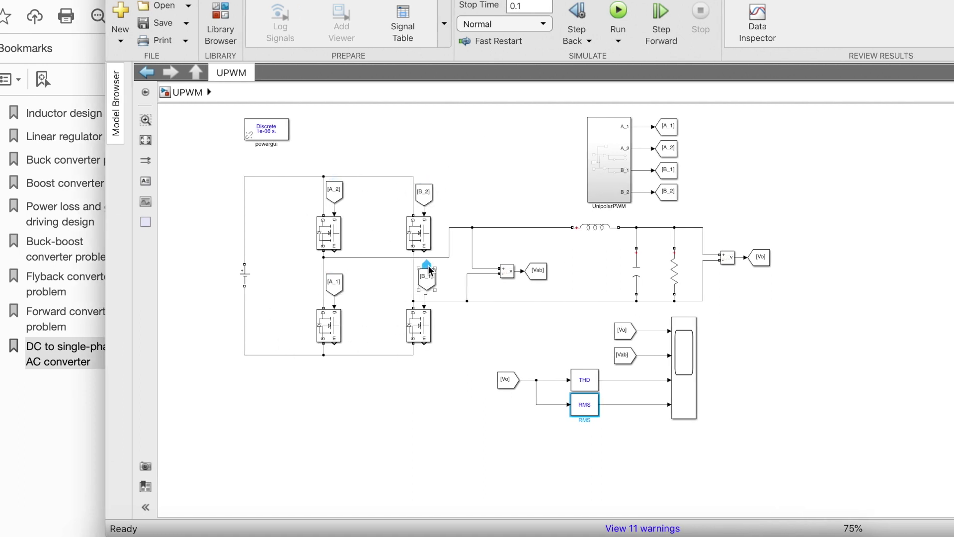
pyautogui.doubleClick(622, 174)
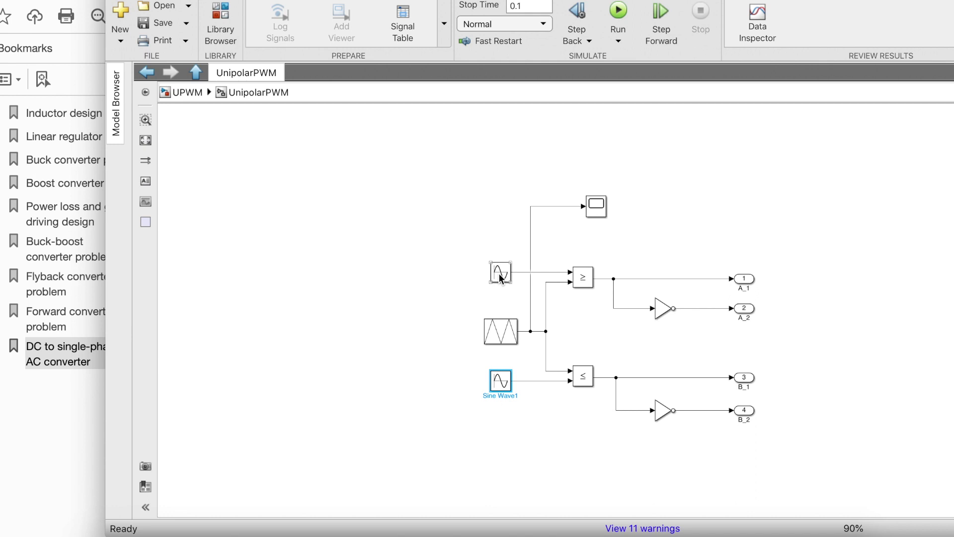
# Step: Confirm the sine references: amplitudes 0.8188 and -0.8188 at 314 rad/s
pyautogui.doubleClick(499, 274)
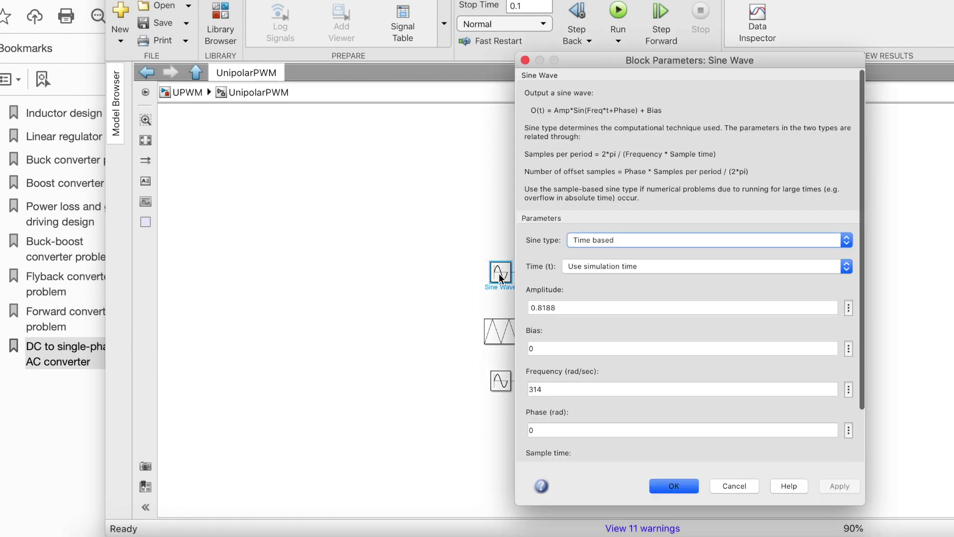
pyautogui.doubleClick(569, 306)
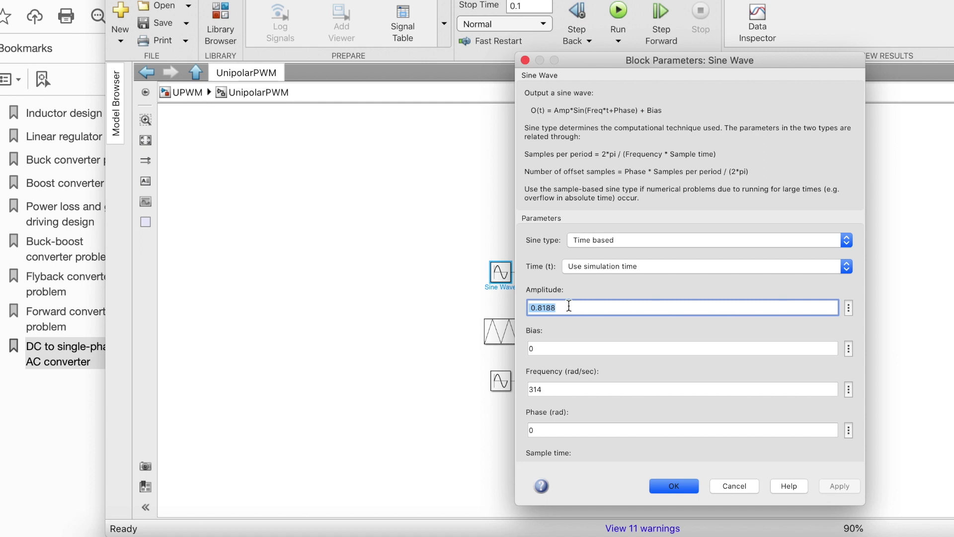
pyautogui.scroll(-3, 569, 307)
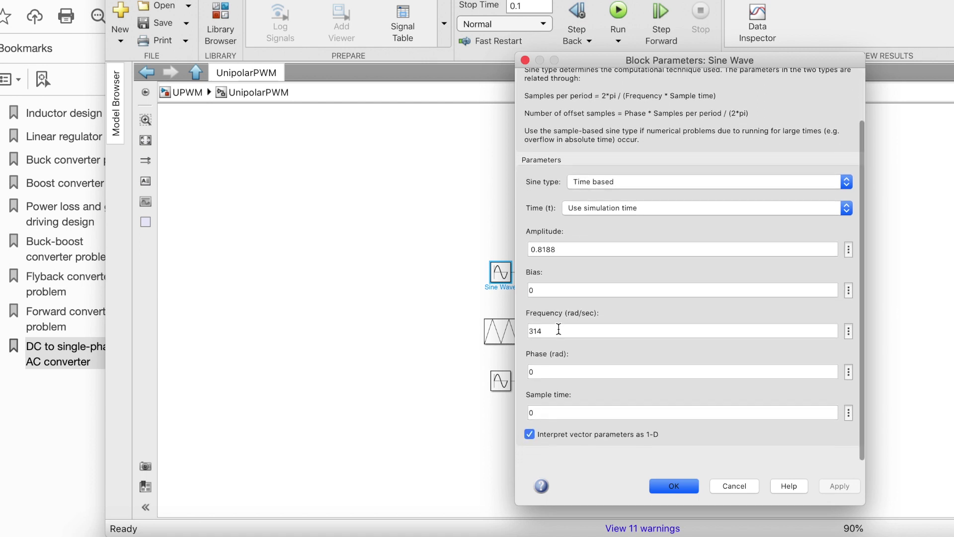
pyautogui.doubleClick(557, 330)
pyautogui.click(673, 486)
pyautogui.doubleClick(500, 380)
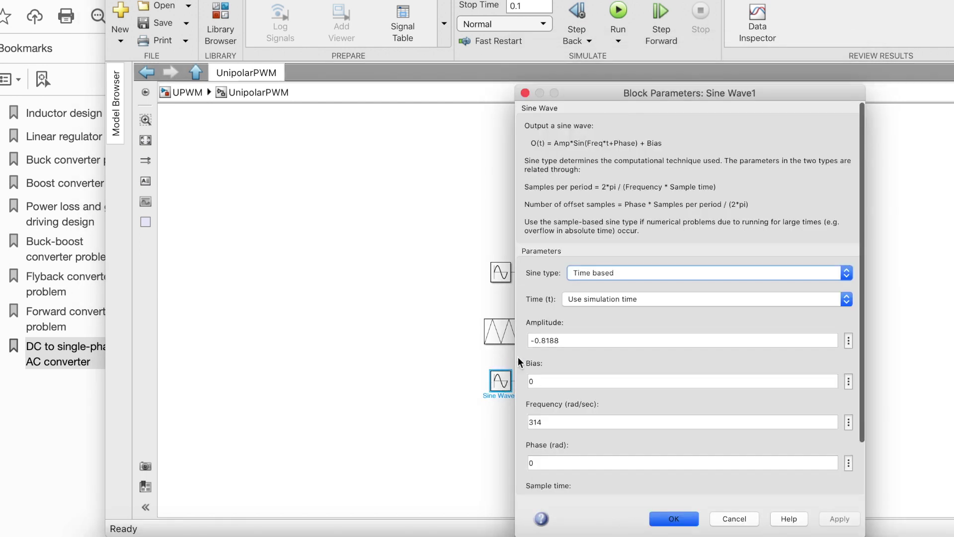
pyautogui.doubleClick(573, 340)
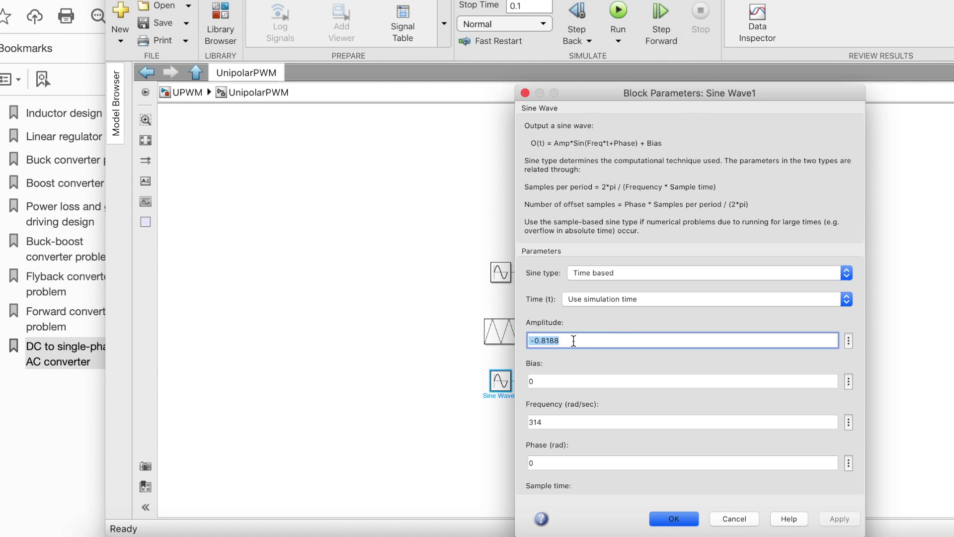
pyautogui.click(673, 518)
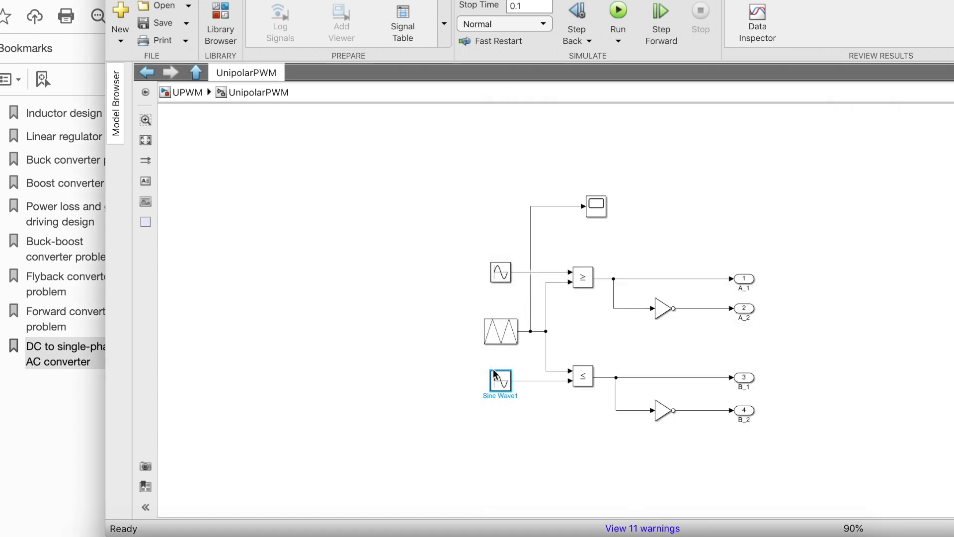
# Step: Change the Triangle Generator carrier frequency from 20000 to 5000 Hz
pyautogui.doubleClick(500, 330)
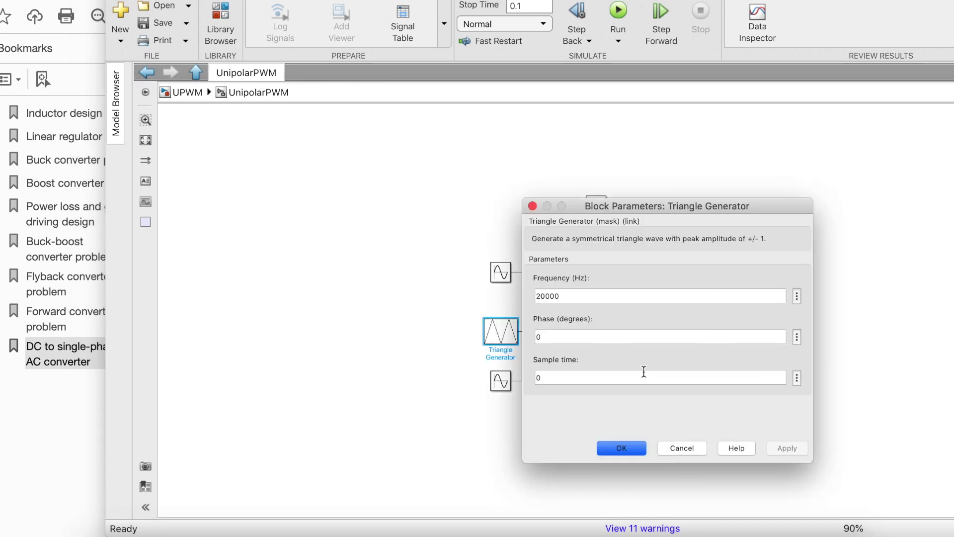
pyautogui.doubleClick(566, 290)
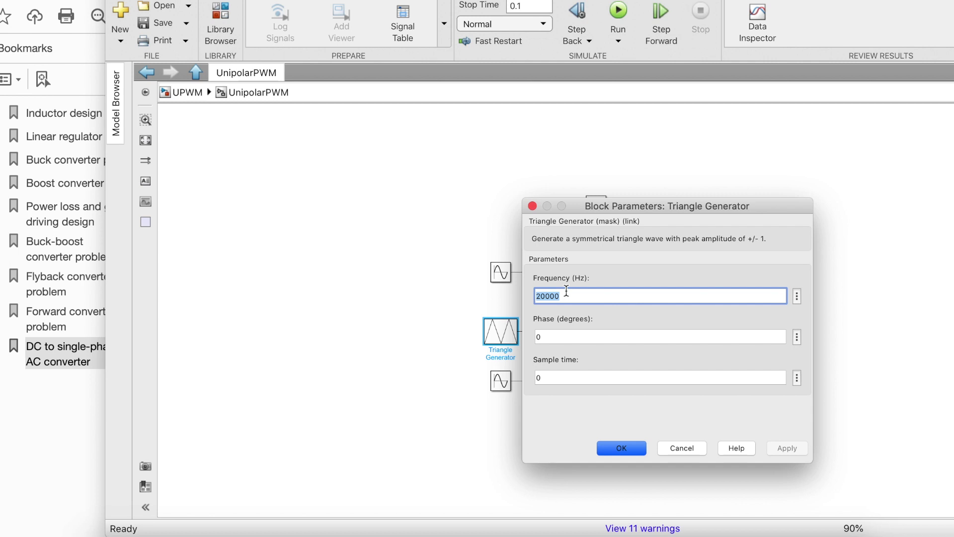
pyautogui.write('5000')
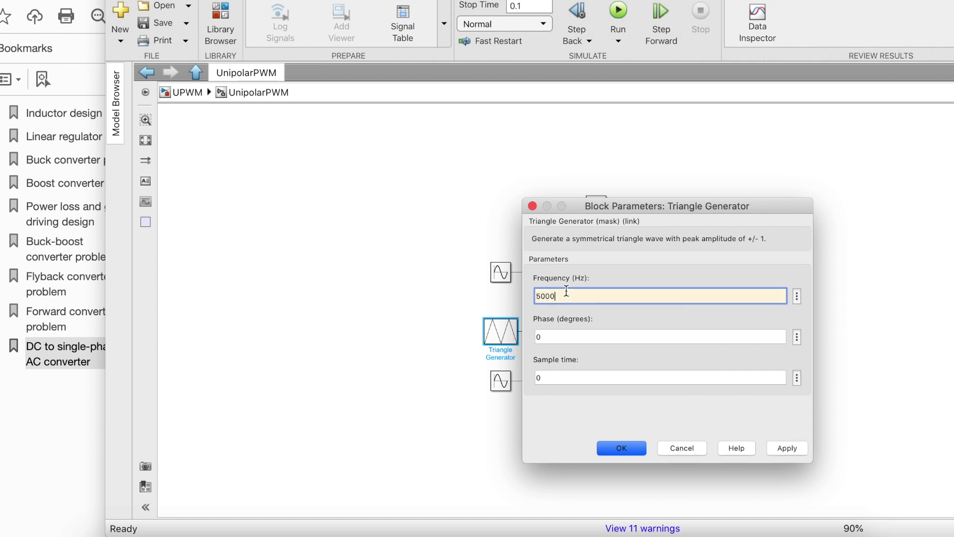
pyautogui.click(626, 446)
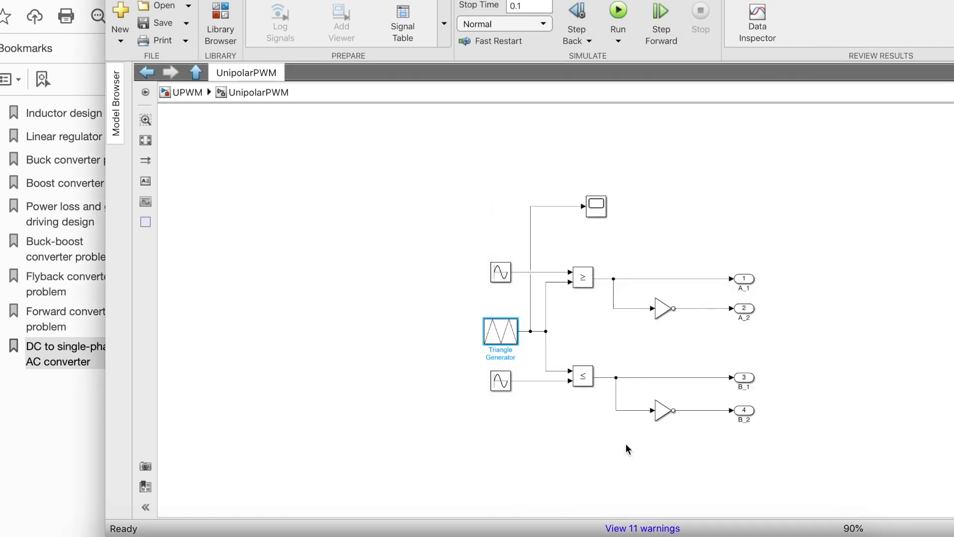
# Step: Run the top-level UPWM simulation and view its Scope: THD near 0.004, RMS 205–240 V
pyautogui.press('Escape')
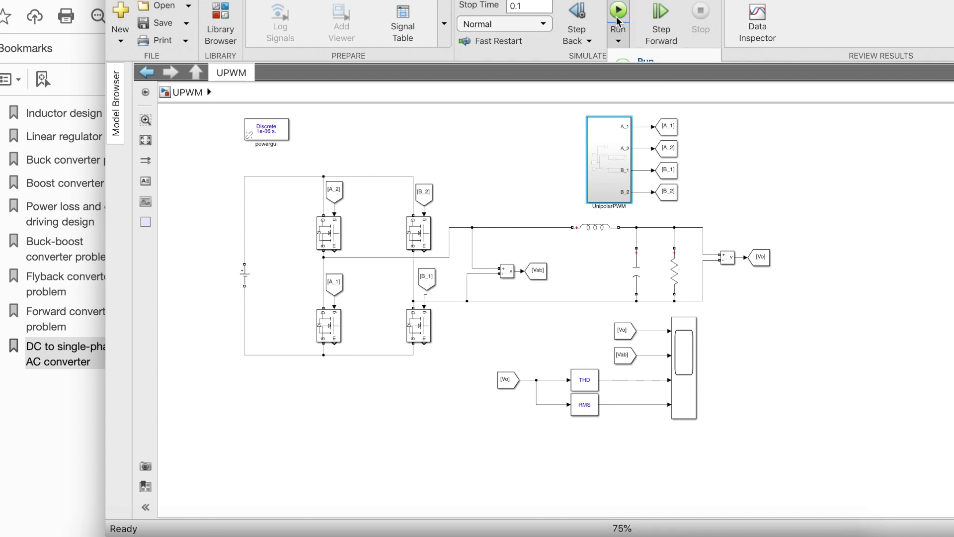
pyautogui.click(617, 15)
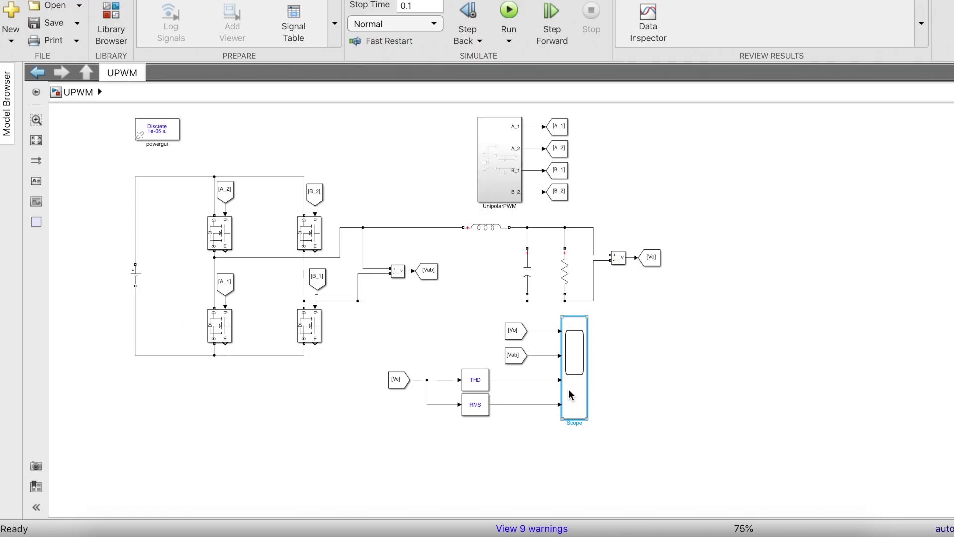
pyautogui.doubleClick(167, 135)
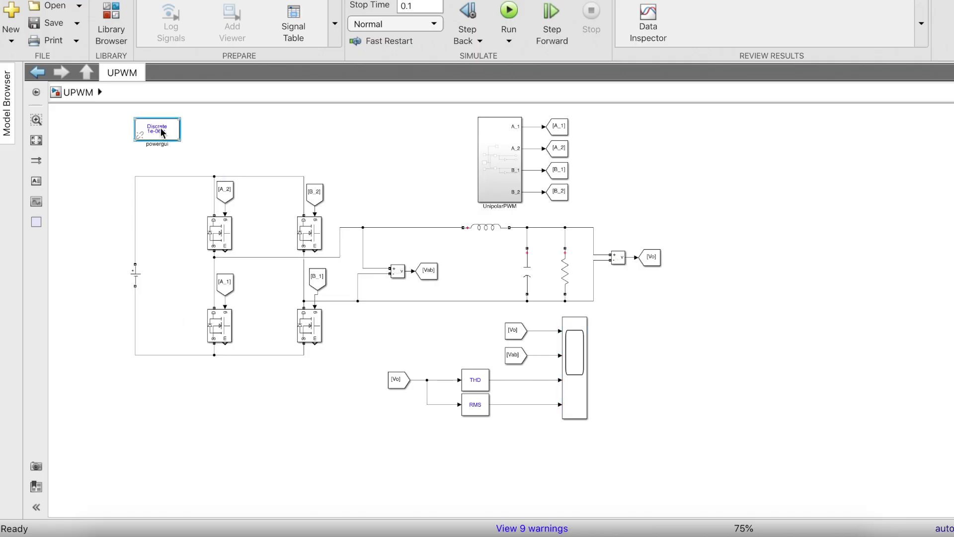
pyautogui.click(339, 32)
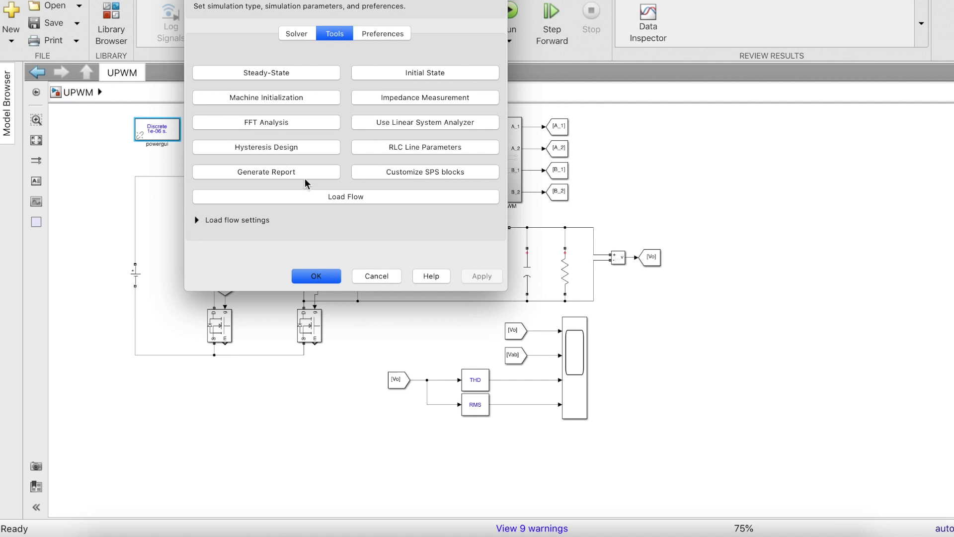
pyautogui.click(317, 277)
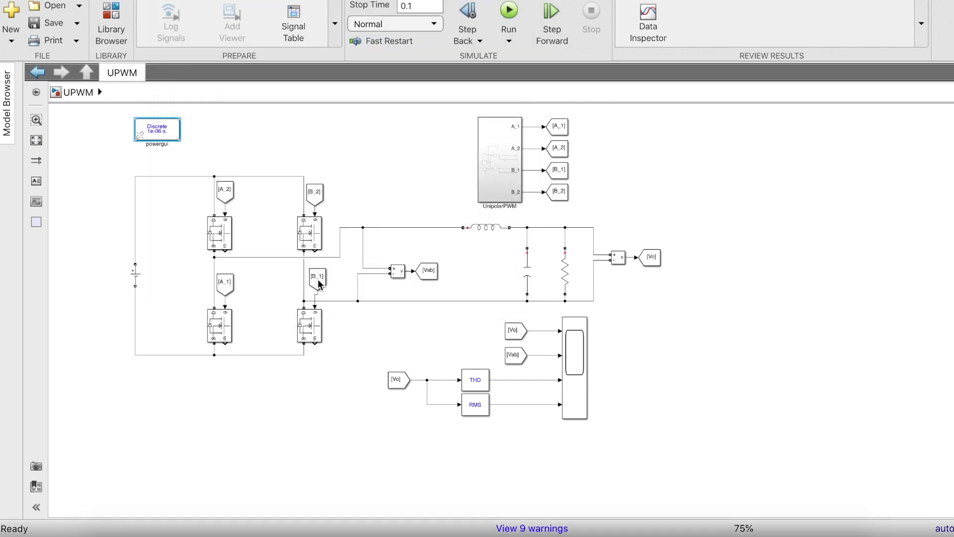
pyautogui.doubleClick(579, 383)
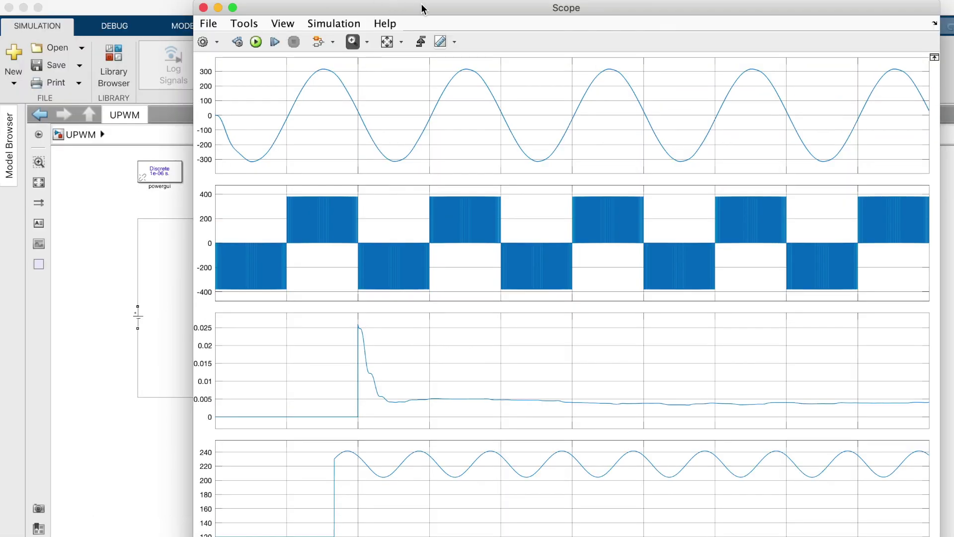
# Step: Log the Scope data to the workspace as ScopeData in Structure With Time format
pyautogui.click(277, 24)
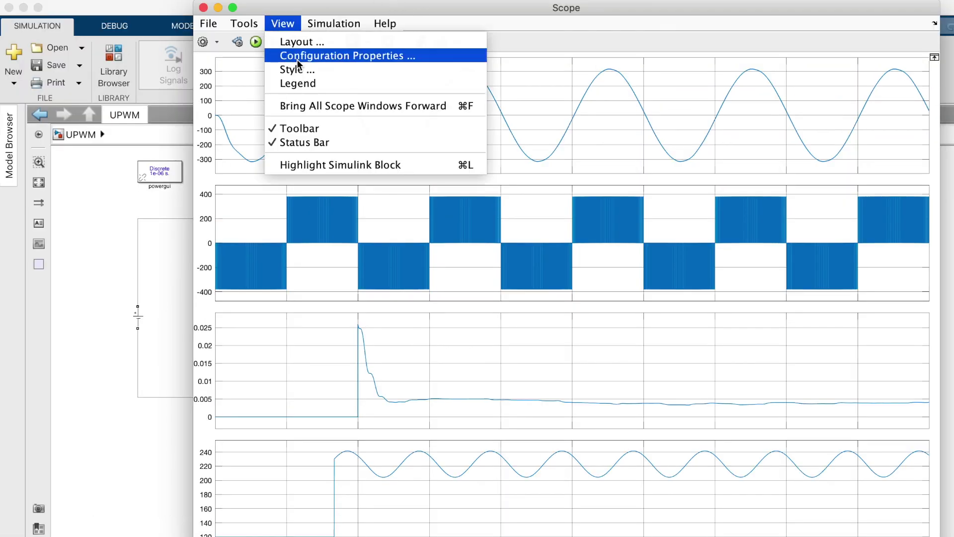
pyautogui.click(297, 56)
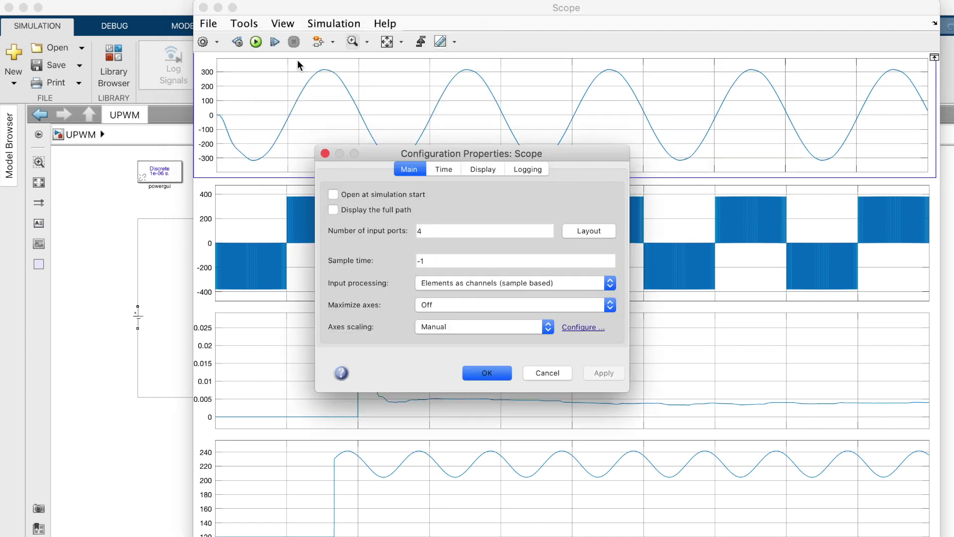
pyautogui.click(524, 170)
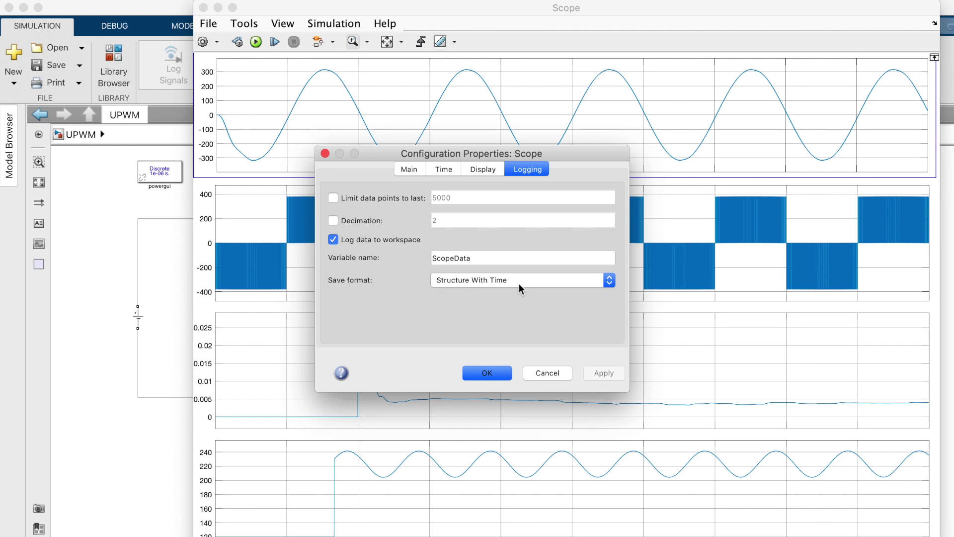
pyautogui.click(494, 373)
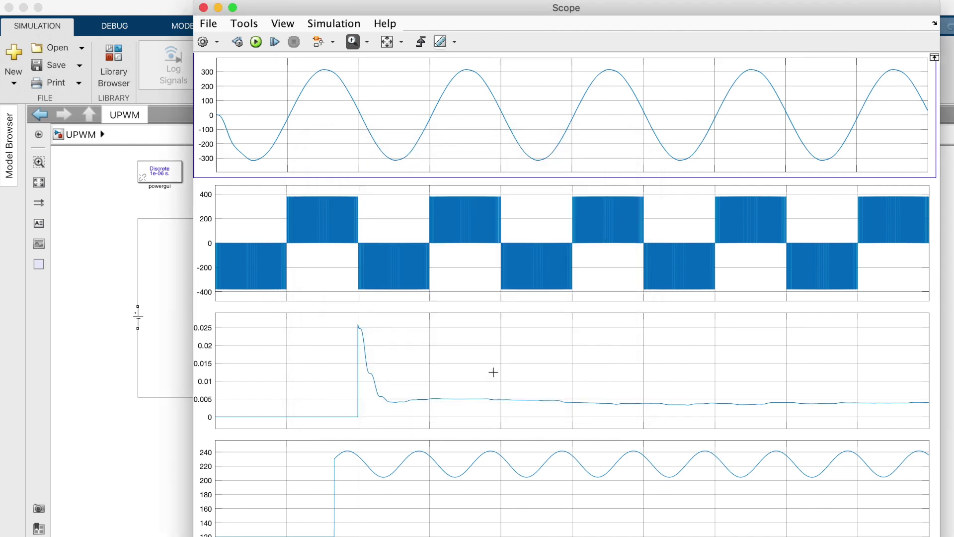
pyautogui.click(97, 382)
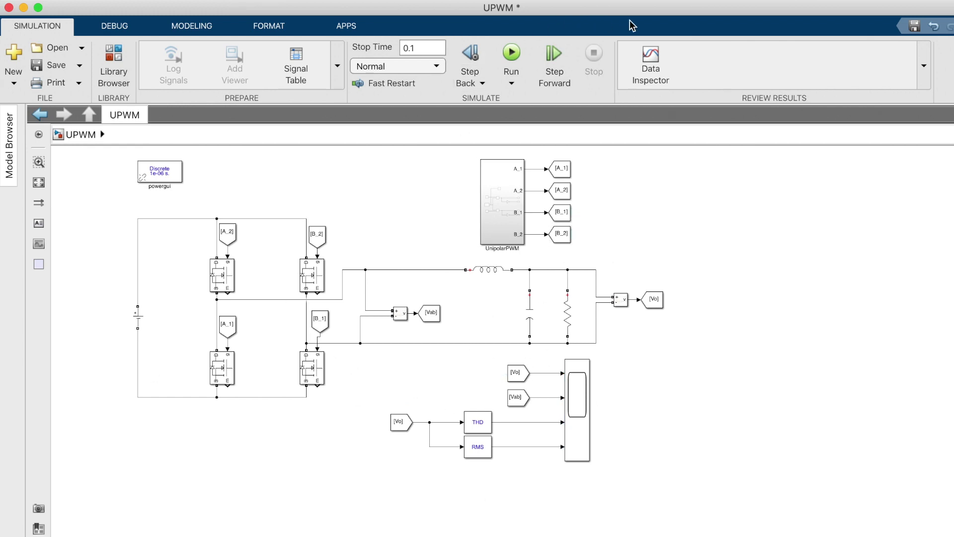
# Step: Inspect the out variable in the MATLAB workspace, then return to the model
pyautogui.moveTo(685, 8); pyautogui.dragTo(623, 6)
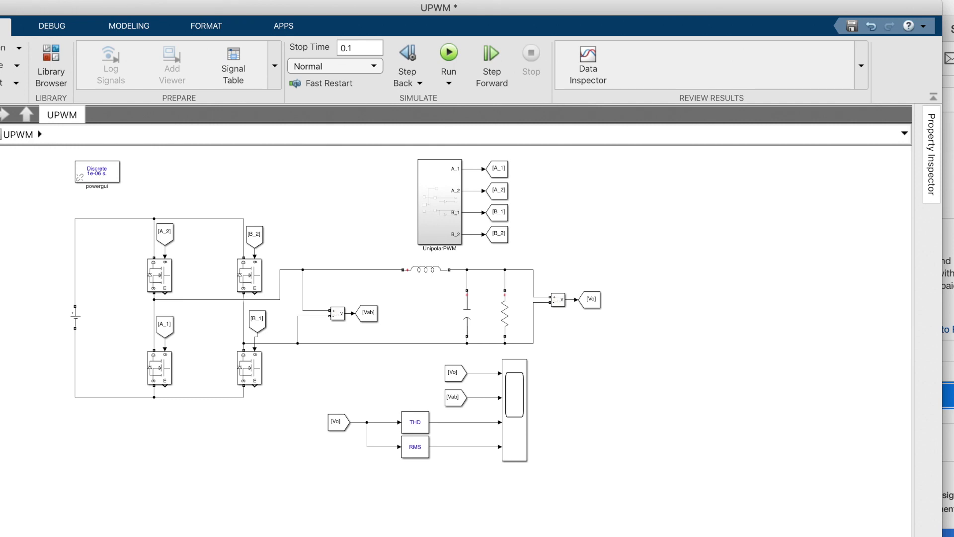
pyautogui.click(787, 514)
pyautogui.click(871, 290)
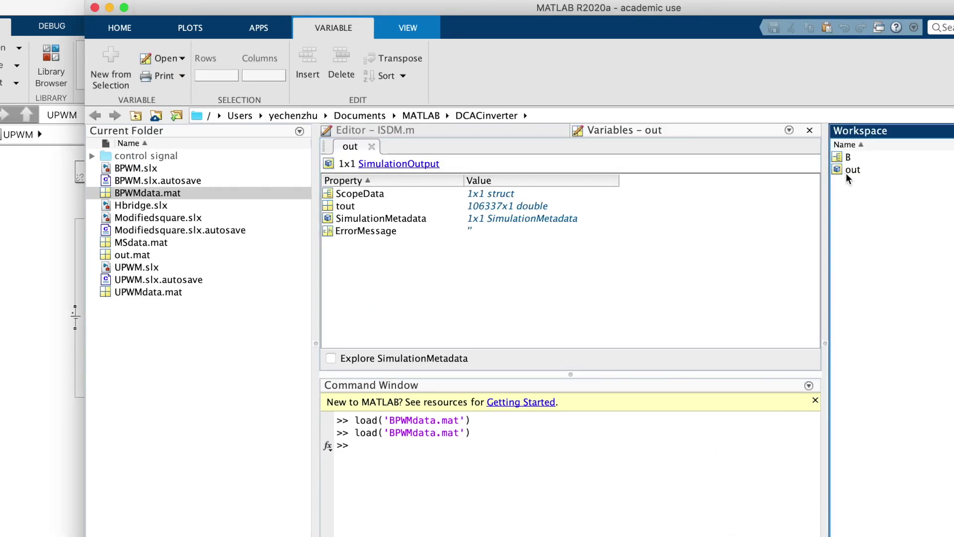
pyautogui.click(110, 8)
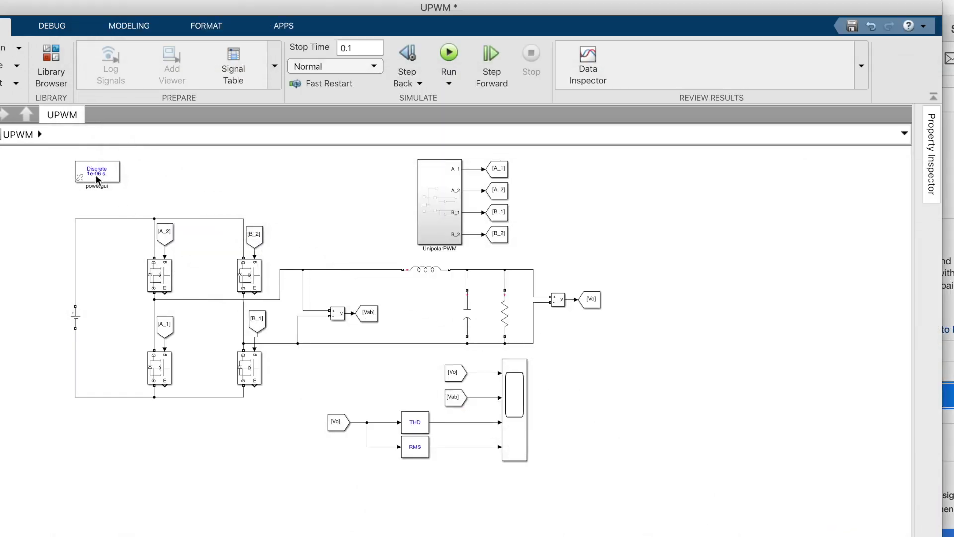
# Step: Review powergui's analysis tools, then bring MATLAB forward with out selected
pyautogui.doubleClick(97, 172)
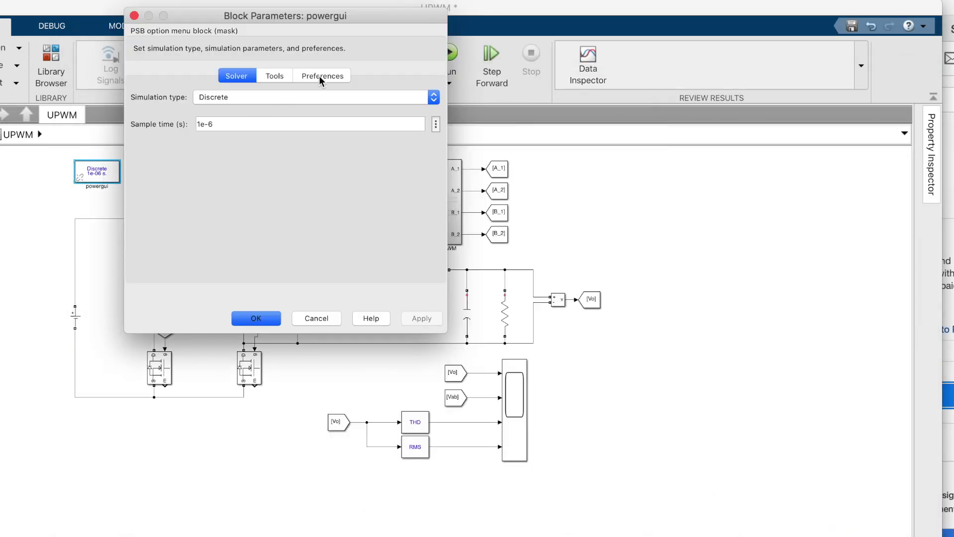
pyautogui.click(278, 76)
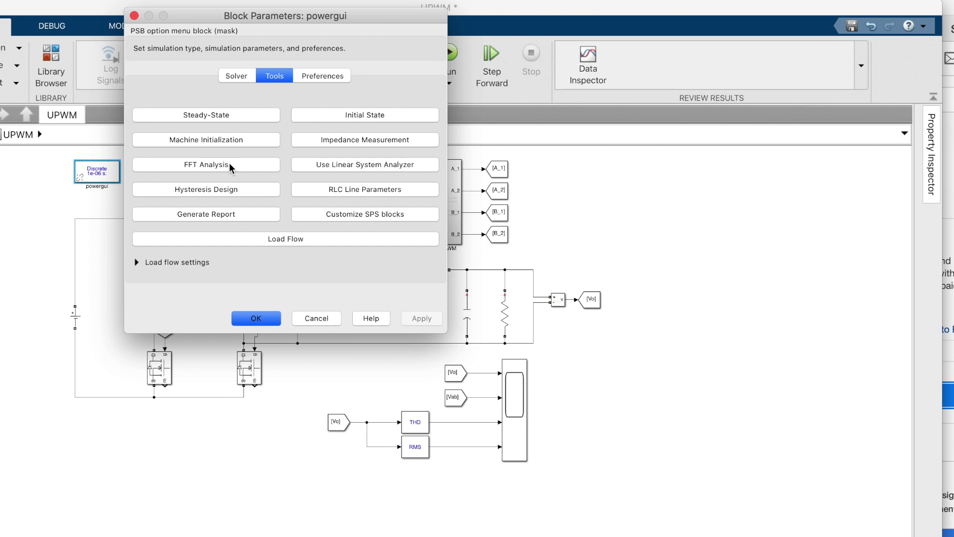
pyautogui.click(256, 318)
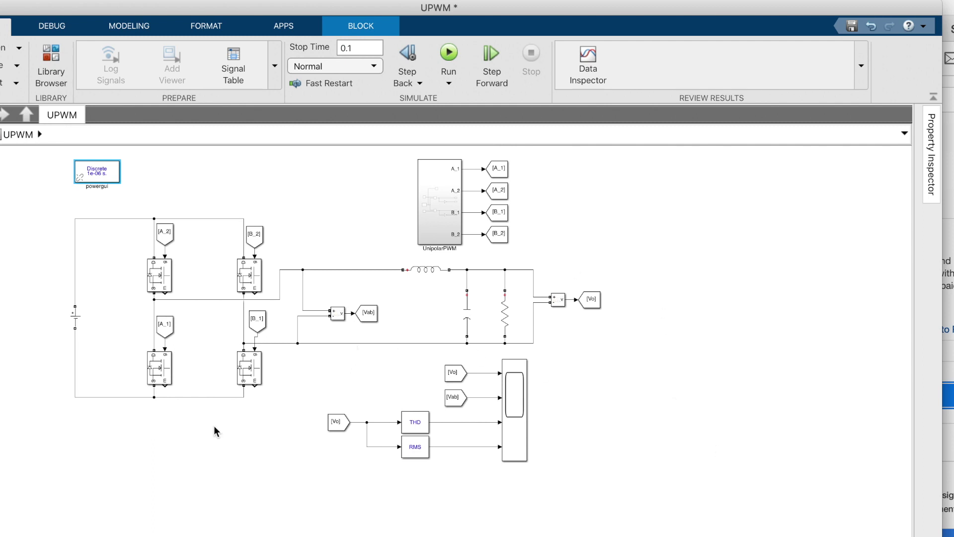
pyautogui.click(569, 321)
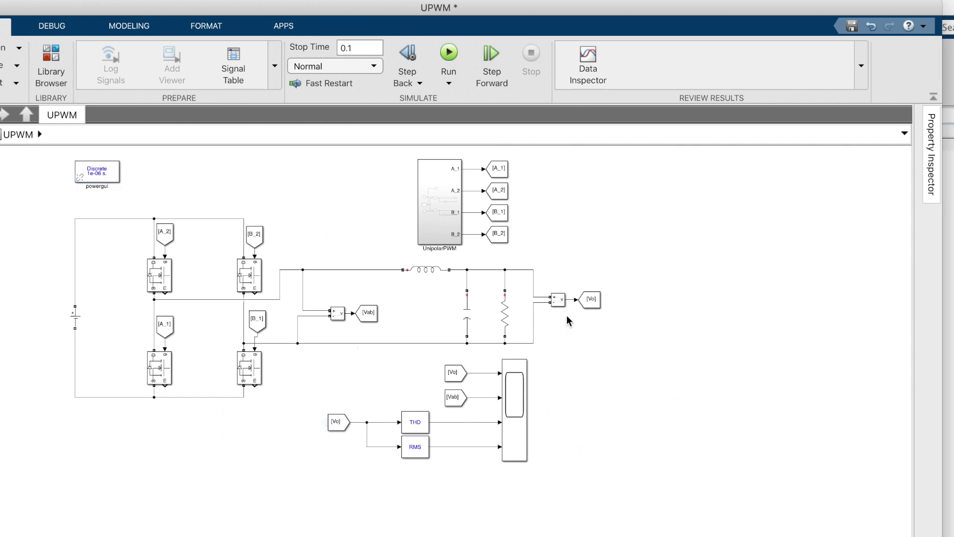
pyautogui.click(947, 318)
pyautogui.click(848, 160)
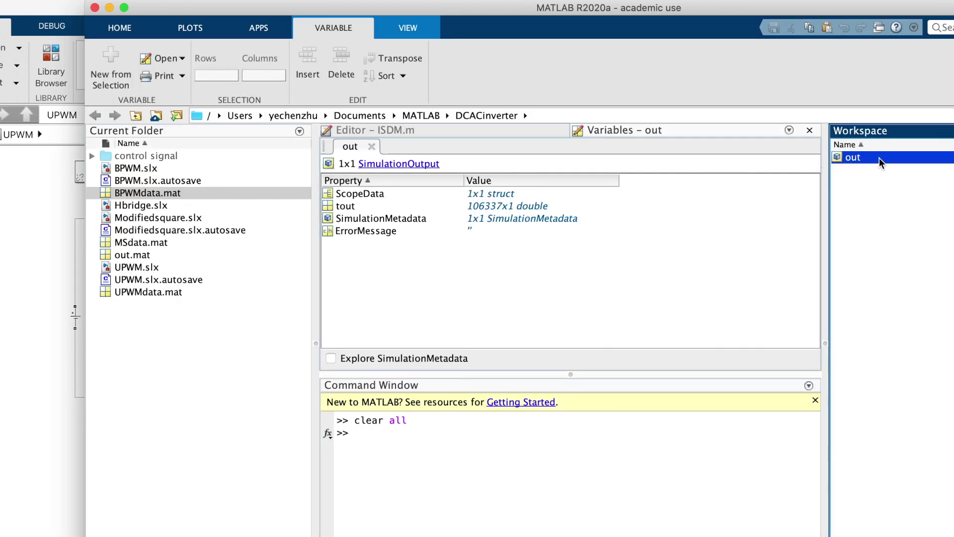
# Step: Create UPWMdata from out.ScopeData with the command UPWMdata = out.ScopeData
pyautogui.click(404, 194)
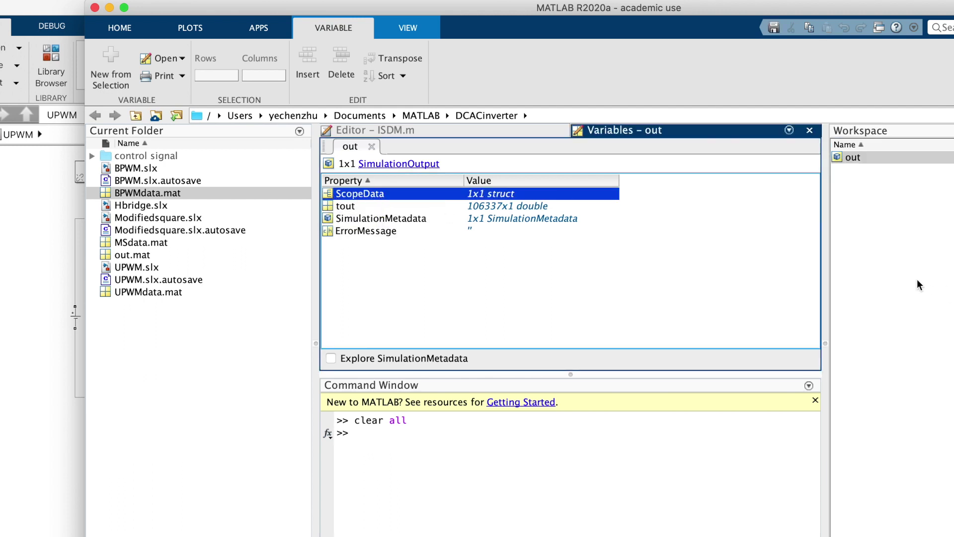
pyautogui.click(379, 439)
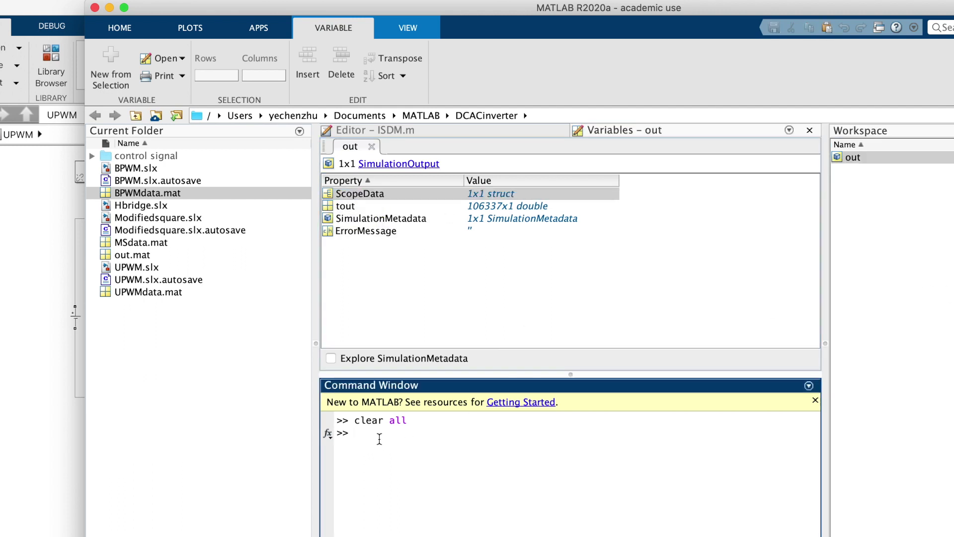
pyautogui.write('out')
pyautogui.write('.S')
pyautogui.write('copeDa')
pyautogui.write('ta')
pyautogui.write('UPWM')
pyautogui.write('data =')
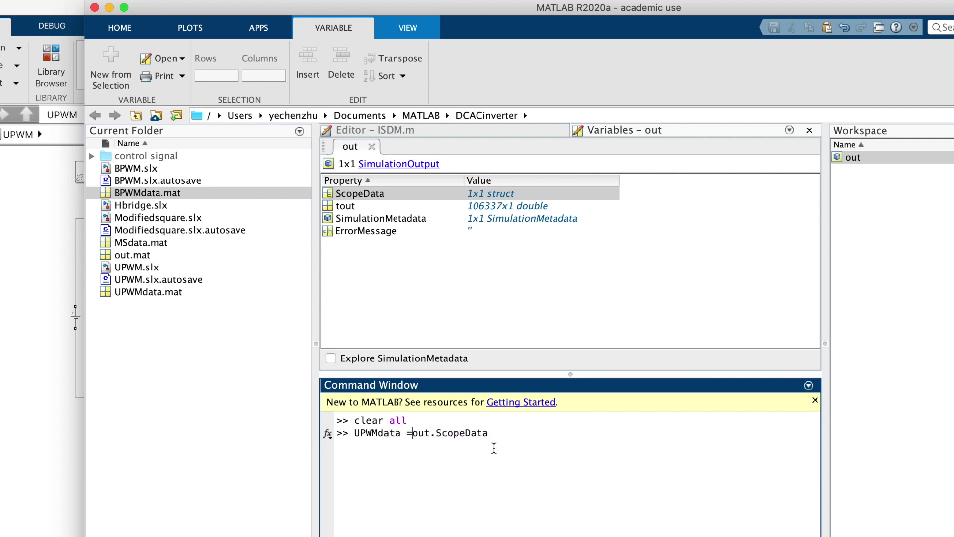
pyautogui.press('Return')
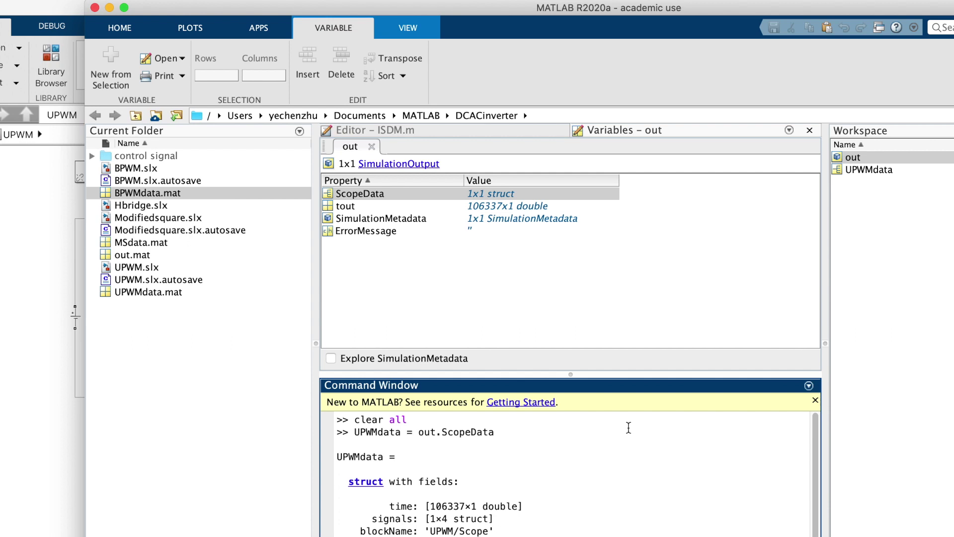
pyautogui.click(870, 172)
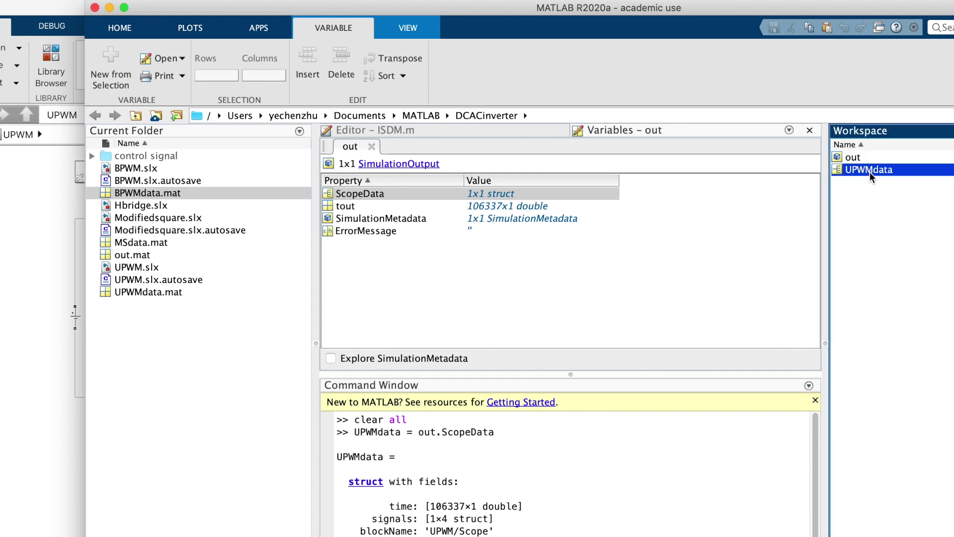
pyautogui.click(2, 334)
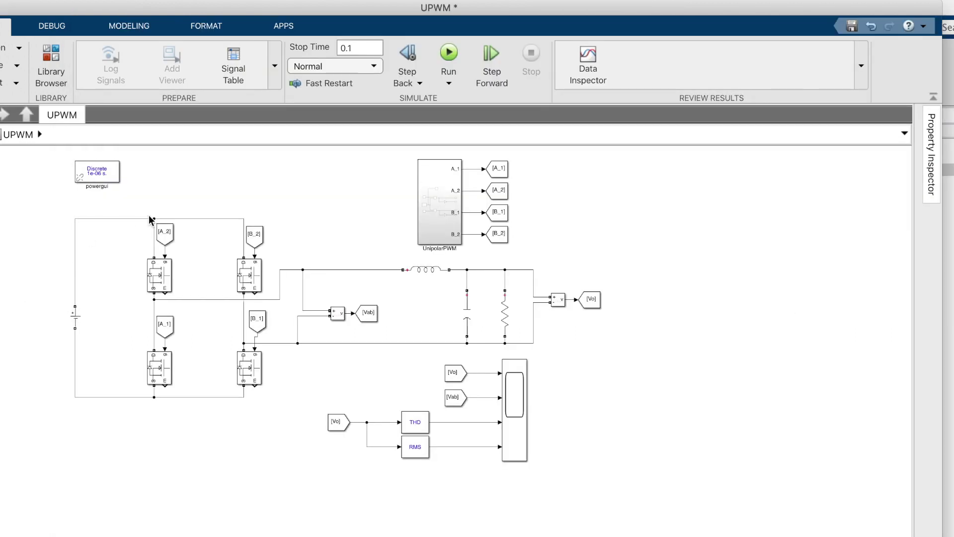
# Step: Launch the powergui FFT Analysis Tool with UPWMdata loaded and a 0.05 s start time
pyautogui.doubleClick(105, 175)
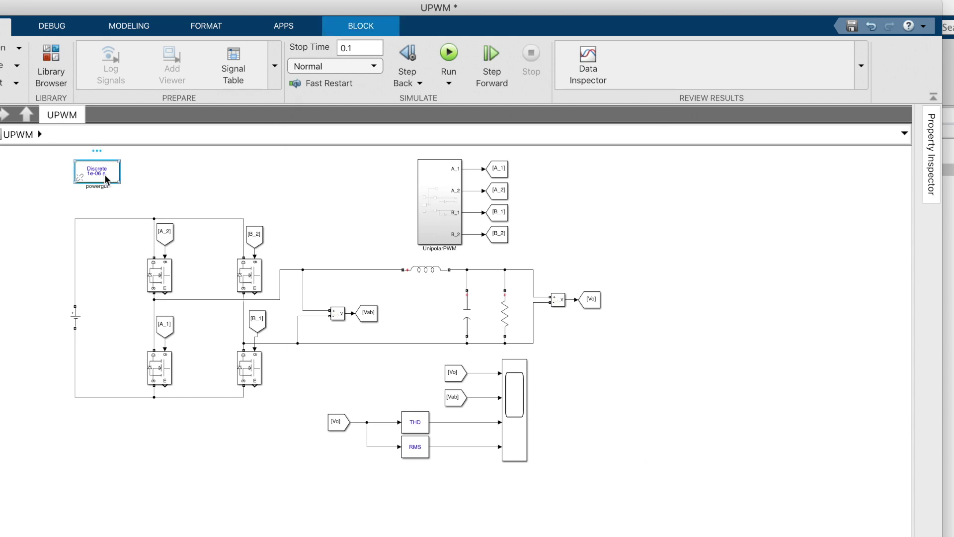
pyautogui.click(281, 74)
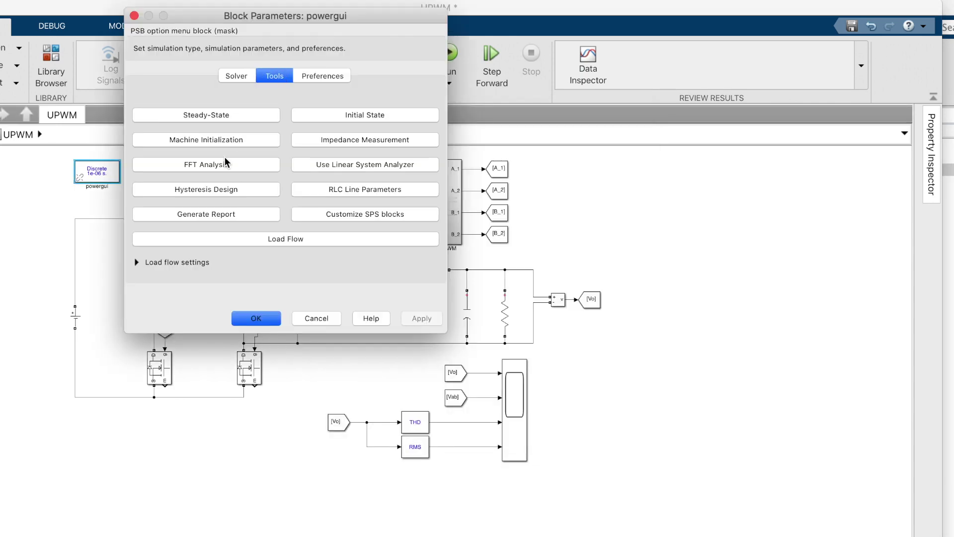
pyautogui.press('Escape')
pyautogui.doubleClick(226, 165)
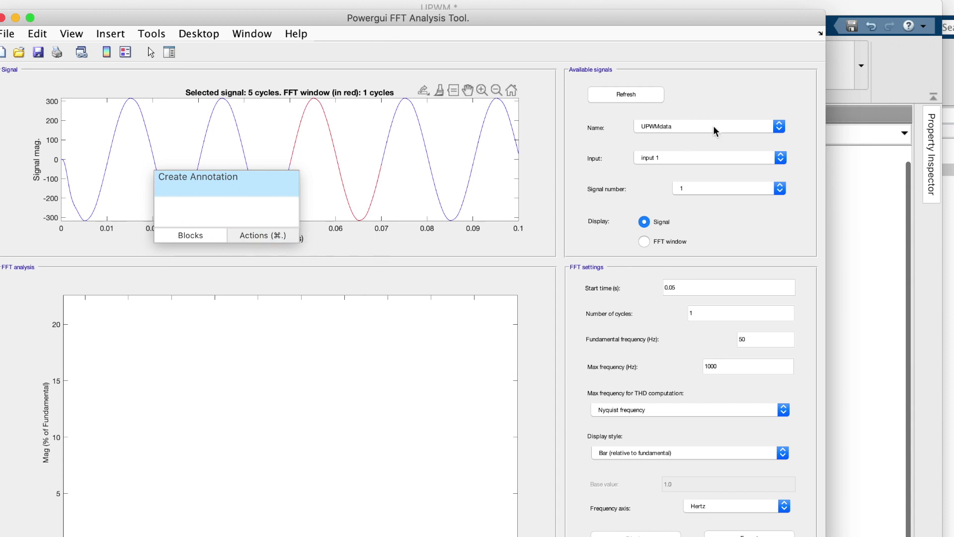
pyautogui.click(201, 241)
pyautogui.click(728, 115)
pyautogui.click(728, 115)
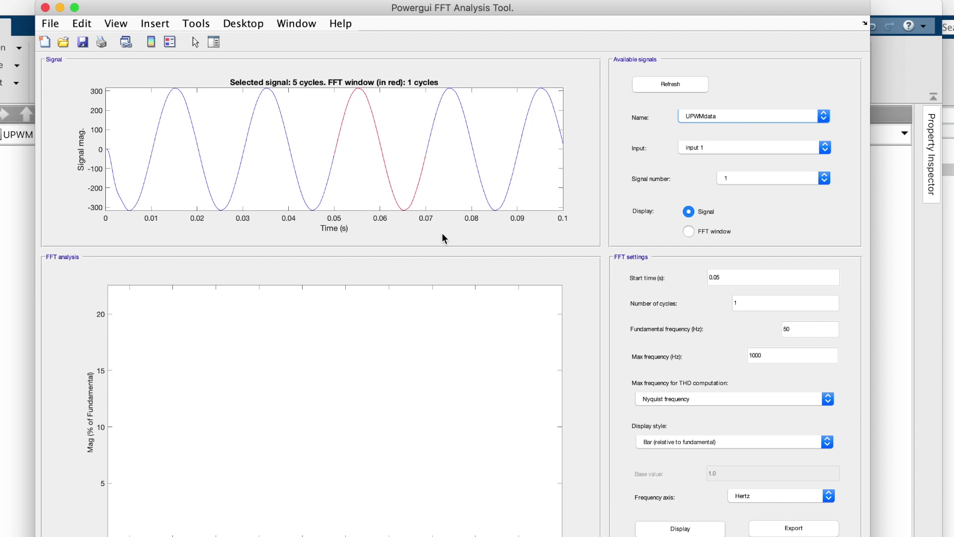
pyautogui.click(739, 277)
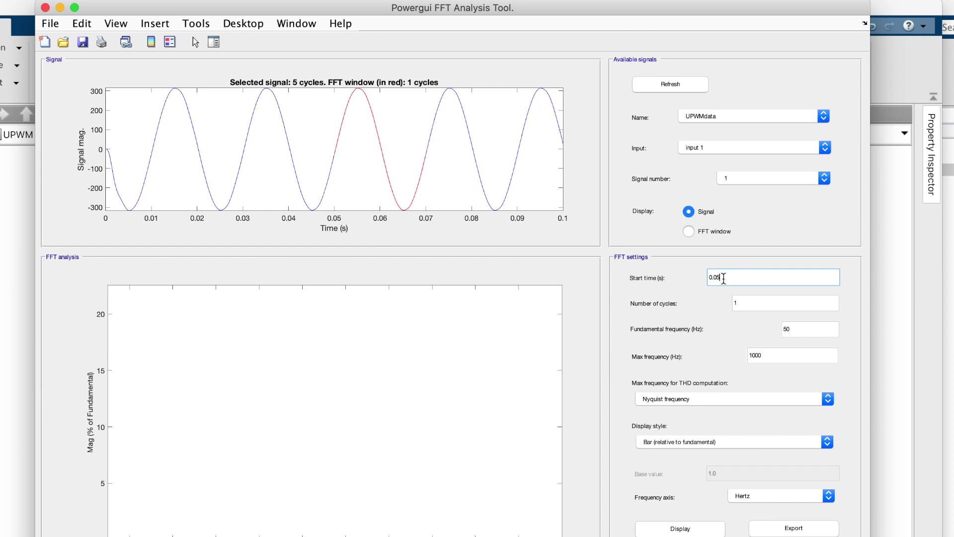
# Step: Set FFT max frequency to 3000 Hz and display the spectrum: 50 Hz fundamental 316.4, THD 0.39%
pyautogui.click(760, 302)
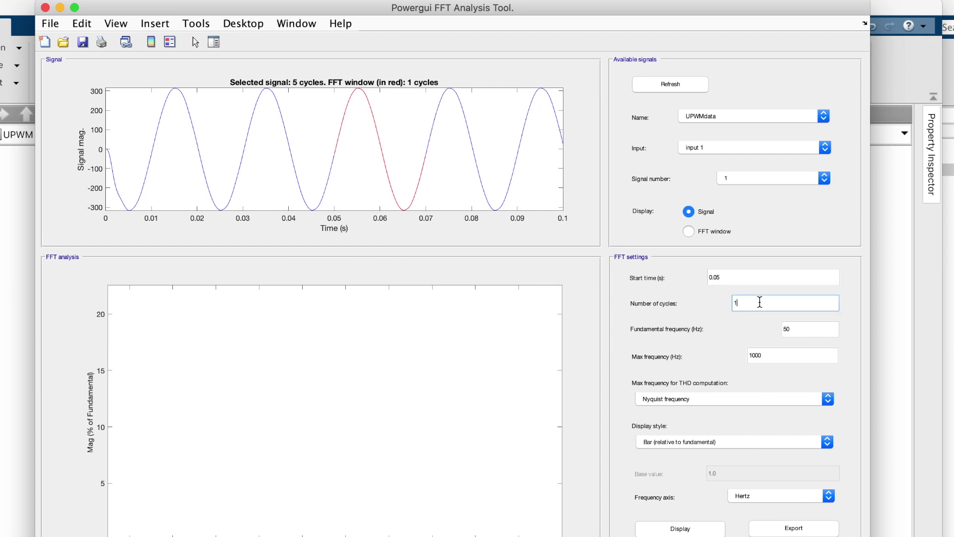
pyautogui.click(797, 331)
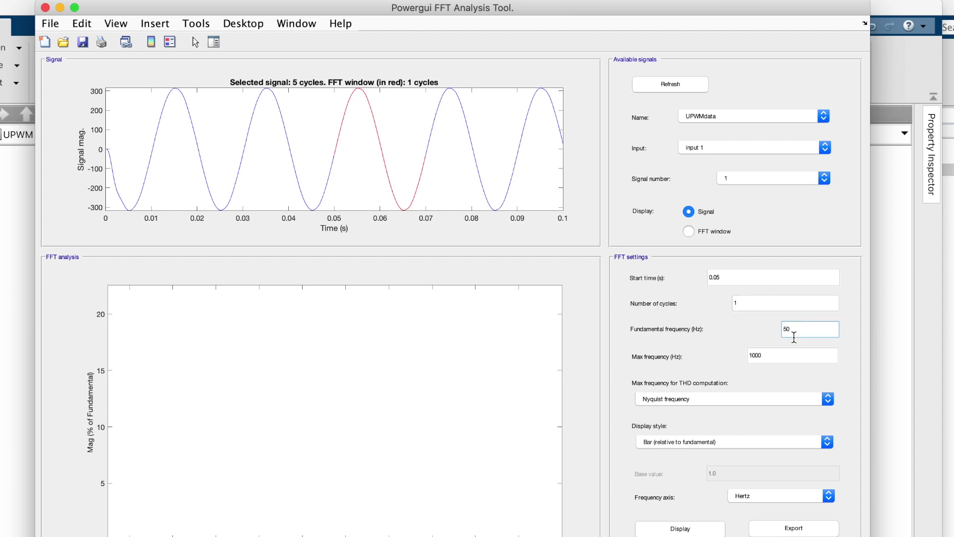
pyautogui.click(781, 357)
pyautogui.doubleClick(773, 358)
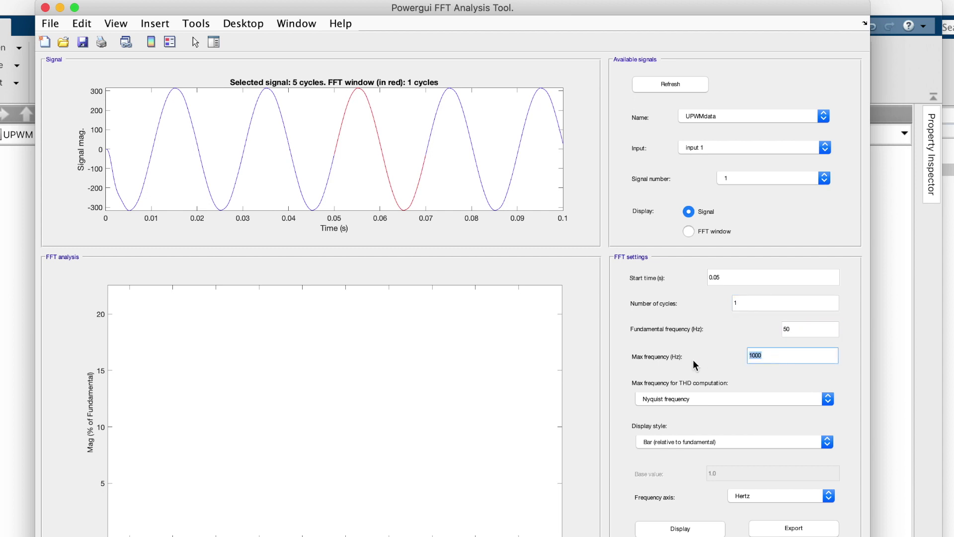
pyautogui.write('3000')
pyautogui.click(671, 532)
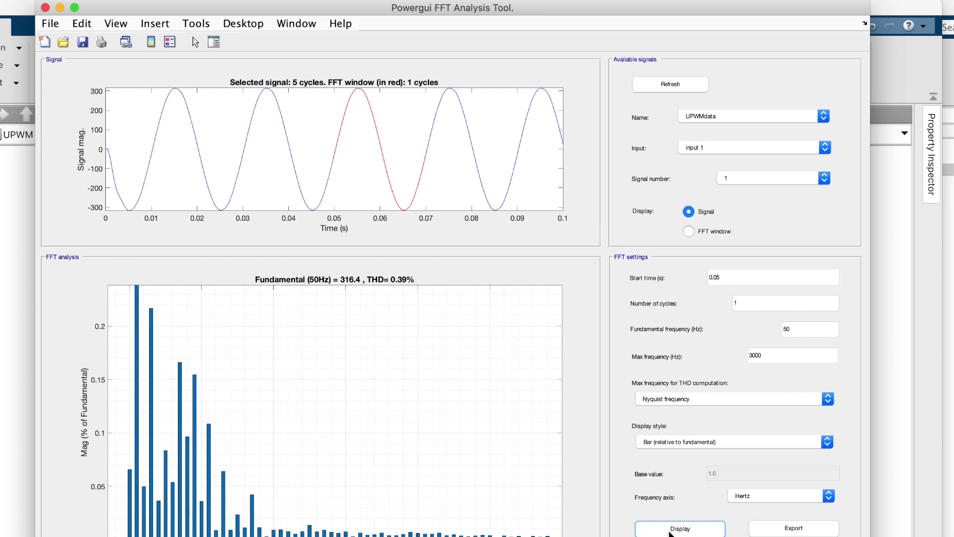
pyautogui.moveTo(335, 321)
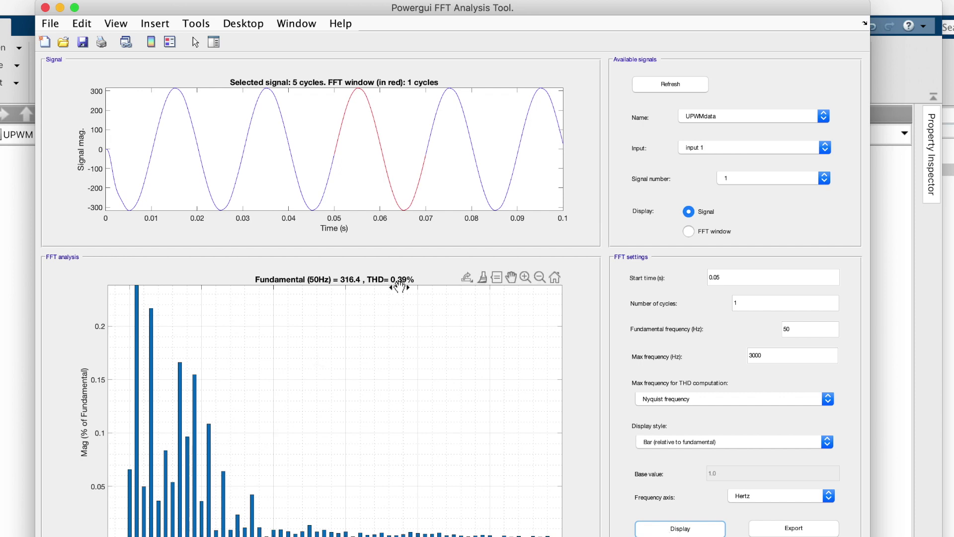